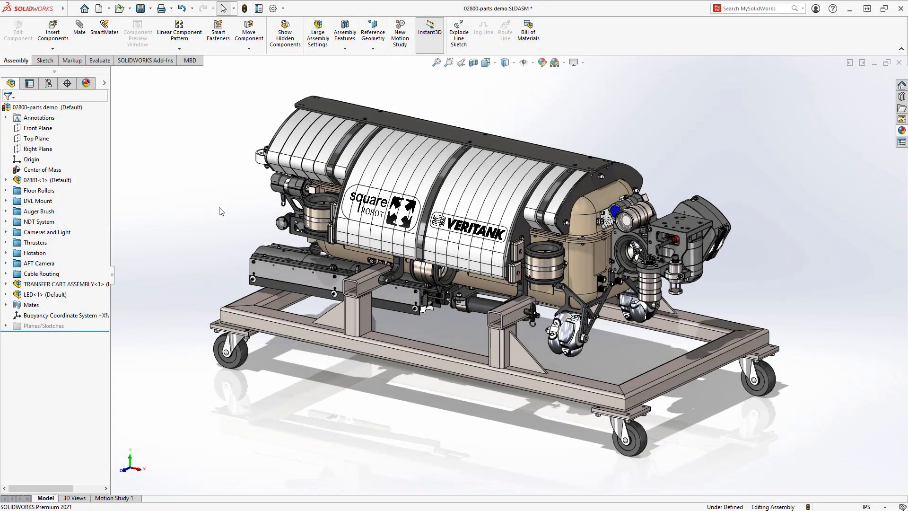
Switch the robot assembly to the cart-only display state
middle_drag(219, 211, 299, 238)
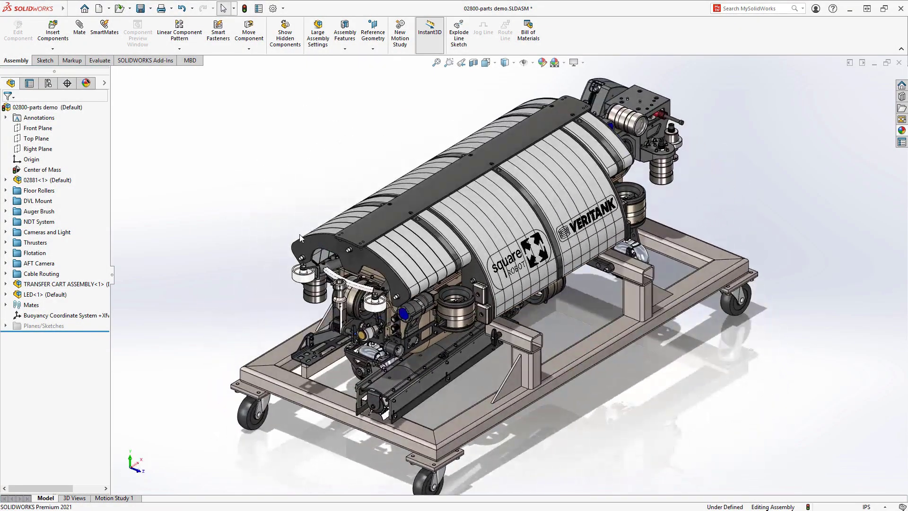
click(104, 84)
click(137, 160)
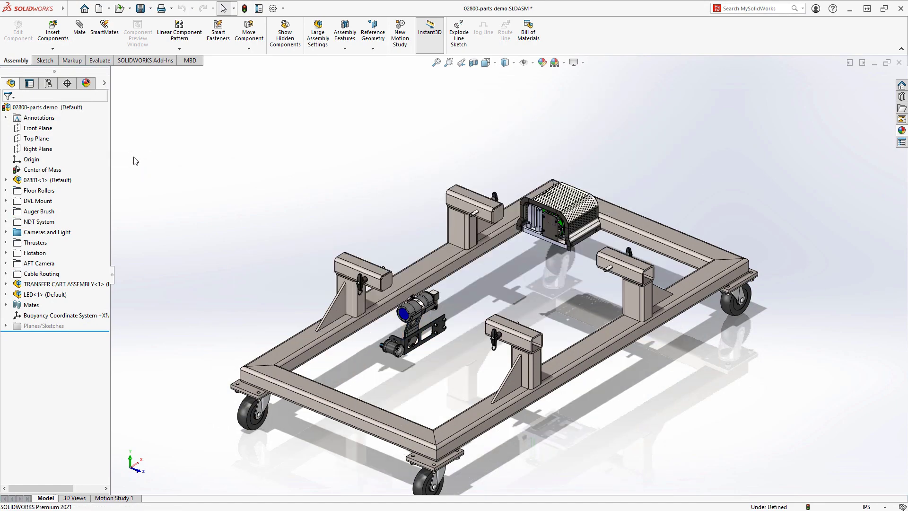
Zoom in on the camera bracket, pan to the electronics enclosure, then fit the whole cart
key(z)
drag(366, 285, 475, 372)
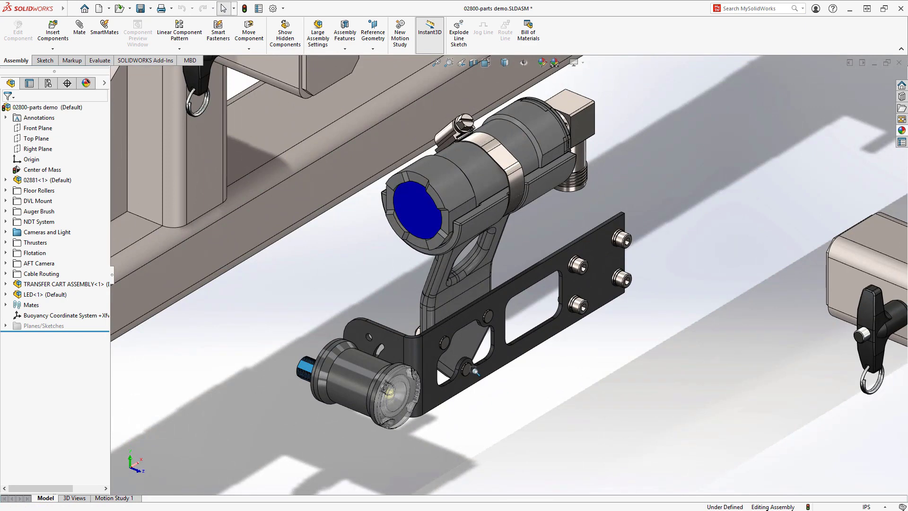
ctrl+middle_drag(693, 275, 469, 436)
ctrl+middle_drag(697, 217, 519, 402)
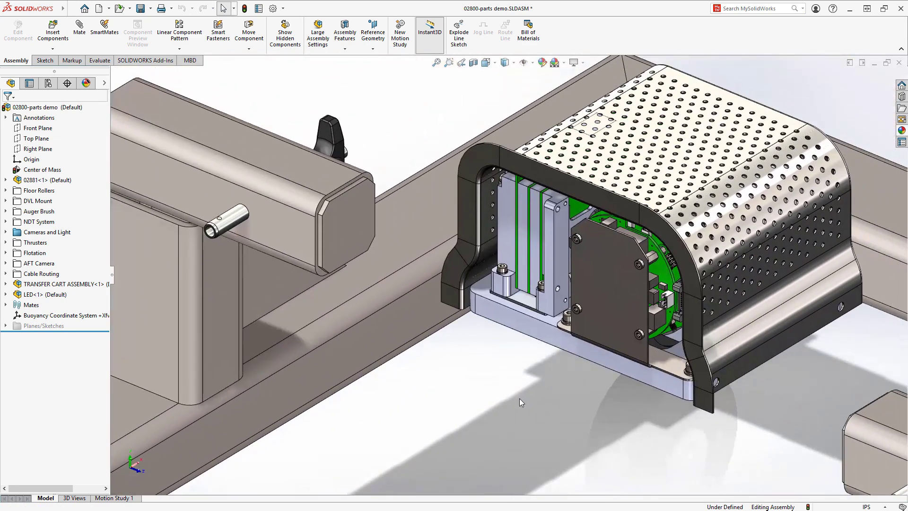
key(f)
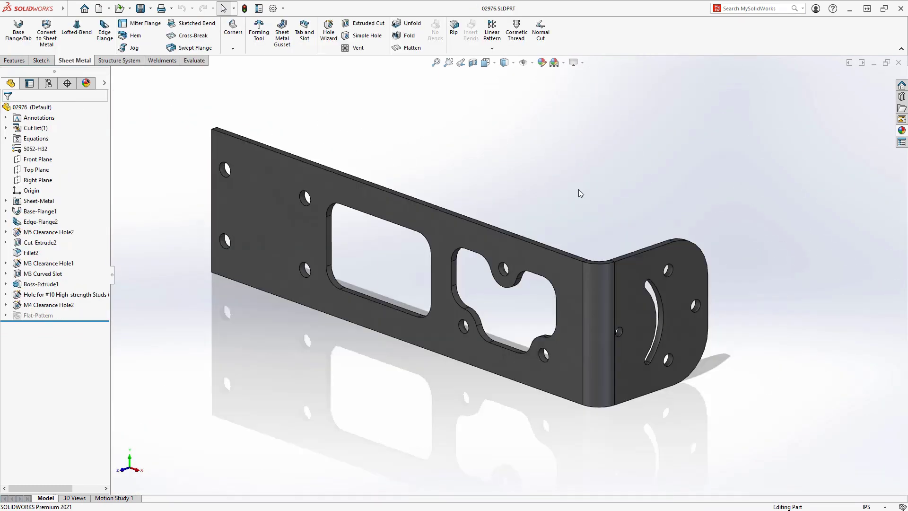
Start an edge flange on the bracket's chain of tangent top edges
scroll(689, 287, down, 3)
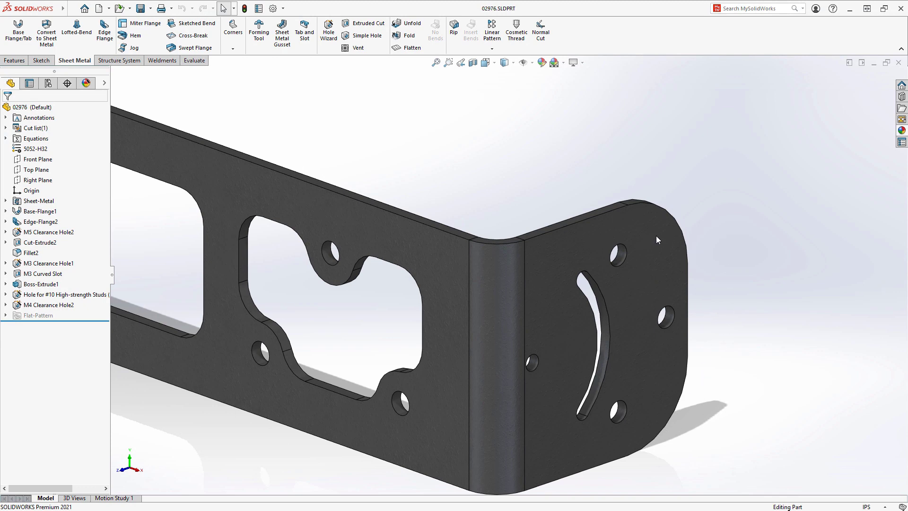
key(s)
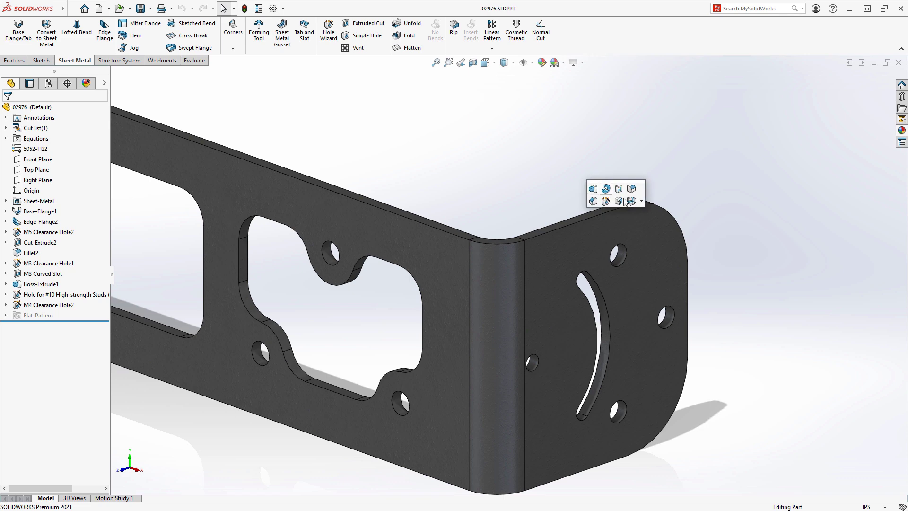
click(641, 202)
click(660, 248)
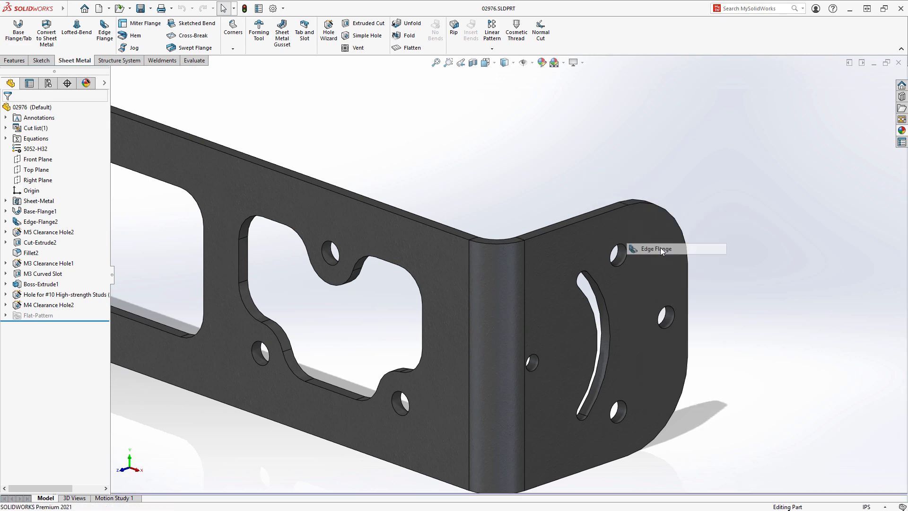
right_click(607, 213)
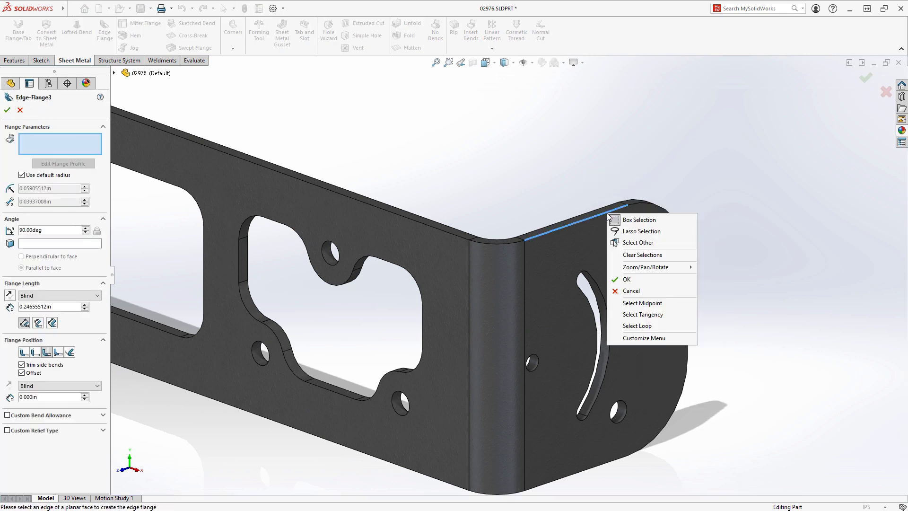
click(649, 314)
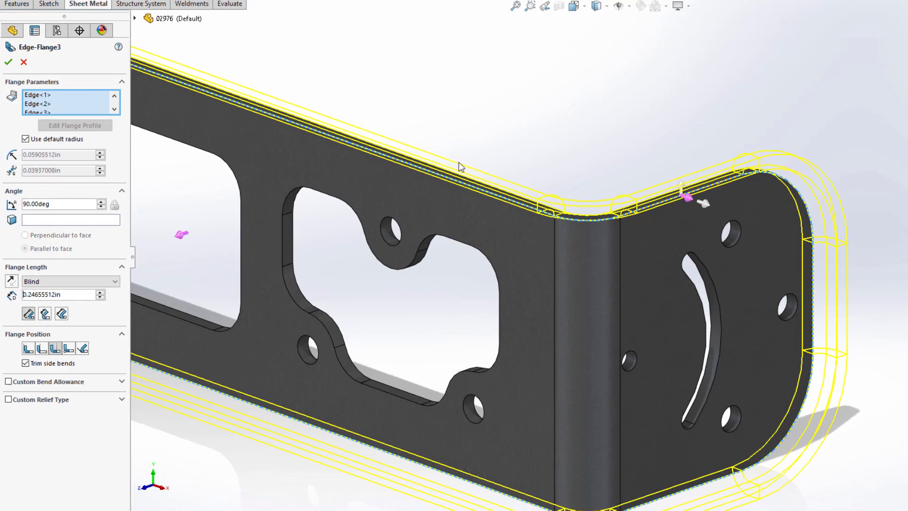
Set the flange length to 0.375in with the third flange position and accept it
double_click(83, 298)
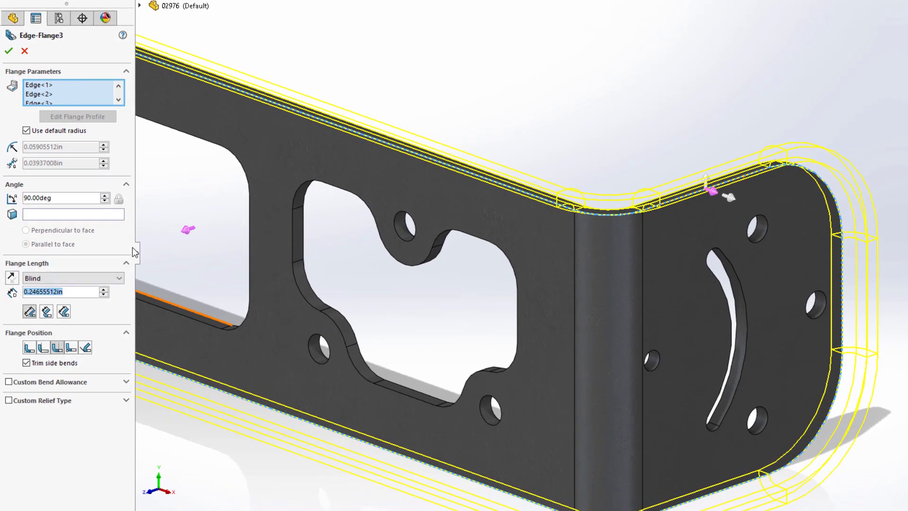
text(.375)
key(Return)
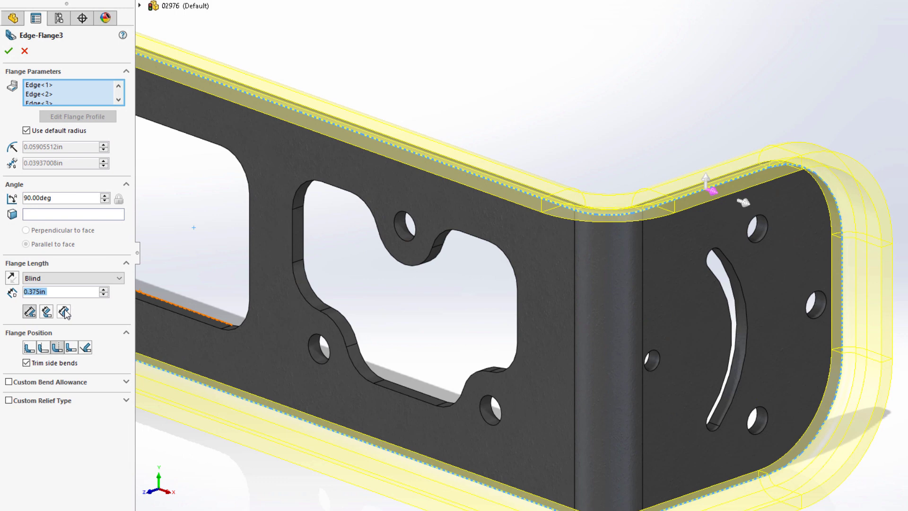
click(32, 349)
click(44, 348)
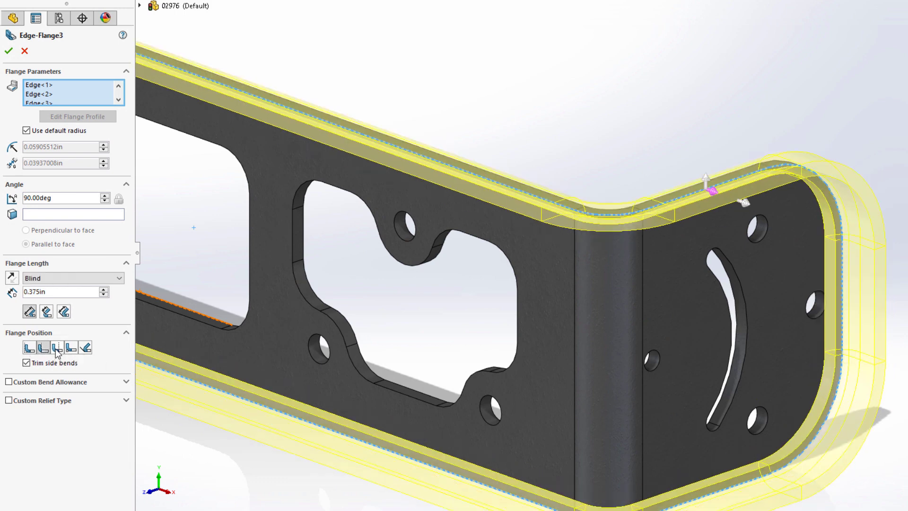
click(58, 348)
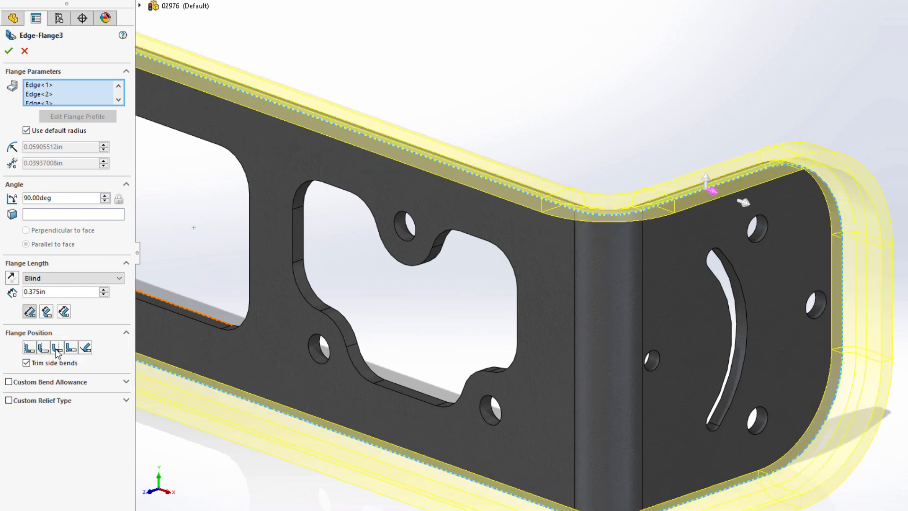
click(8, 50)
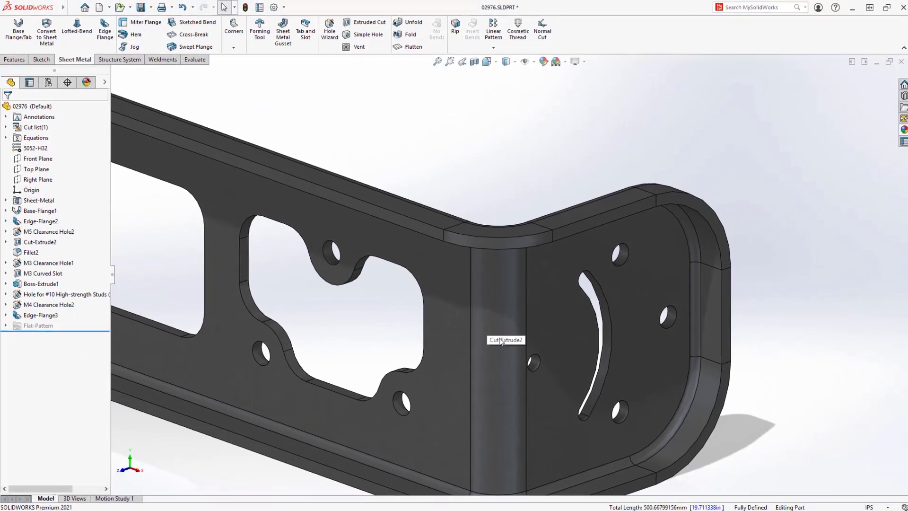
middle_drag(501, 341, 522, 265)
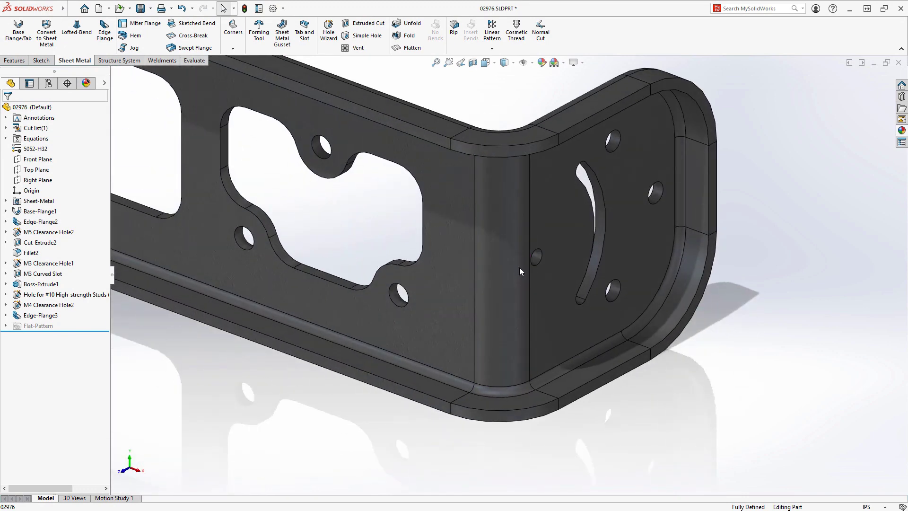
Preview the bracket's flat pattern, refold it, and switch to the 01066 assembly
key(f)
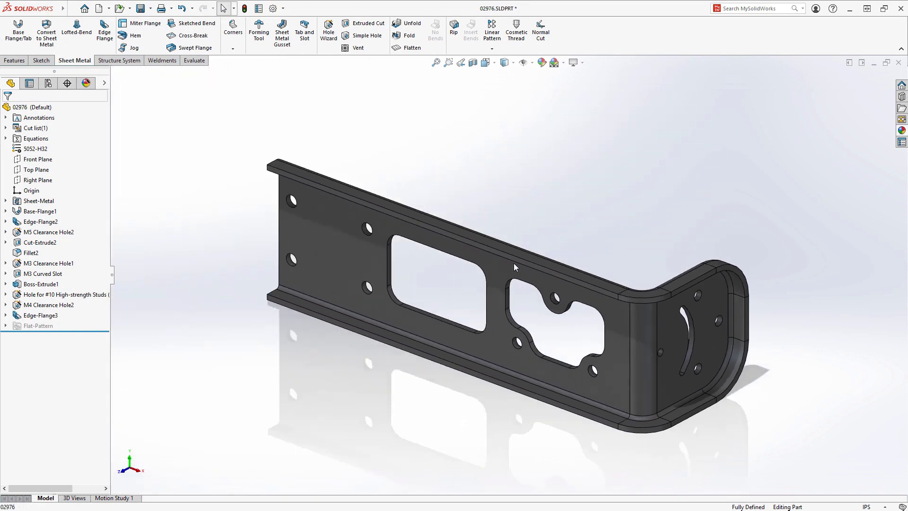
click(408, 48)
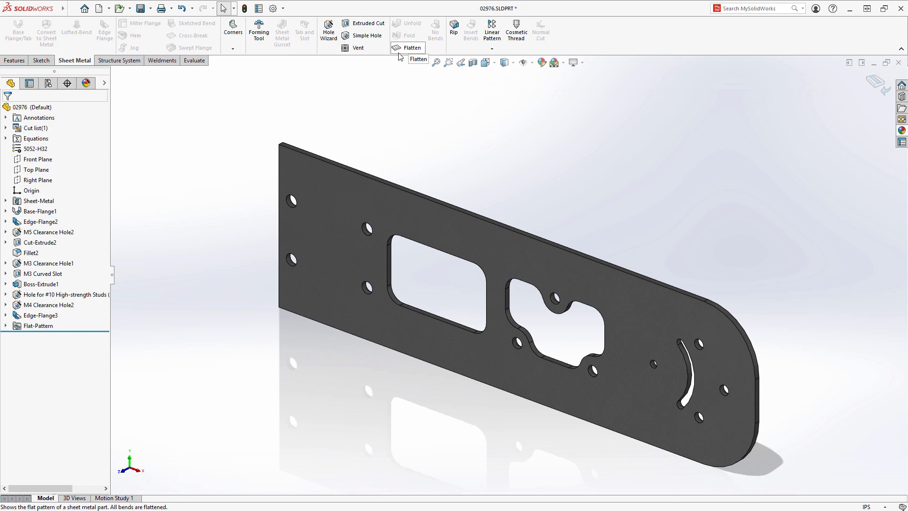
middle_drag(425, 90, 412, 75)
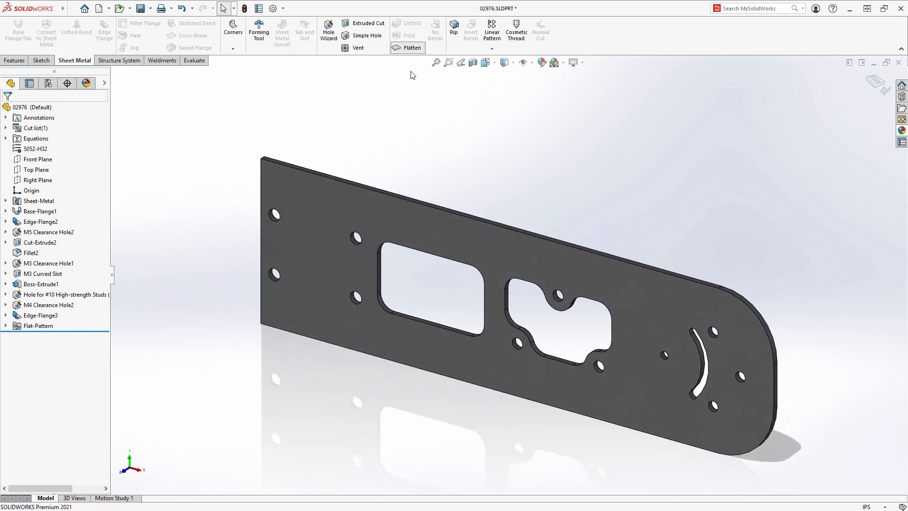
click(407, 48)
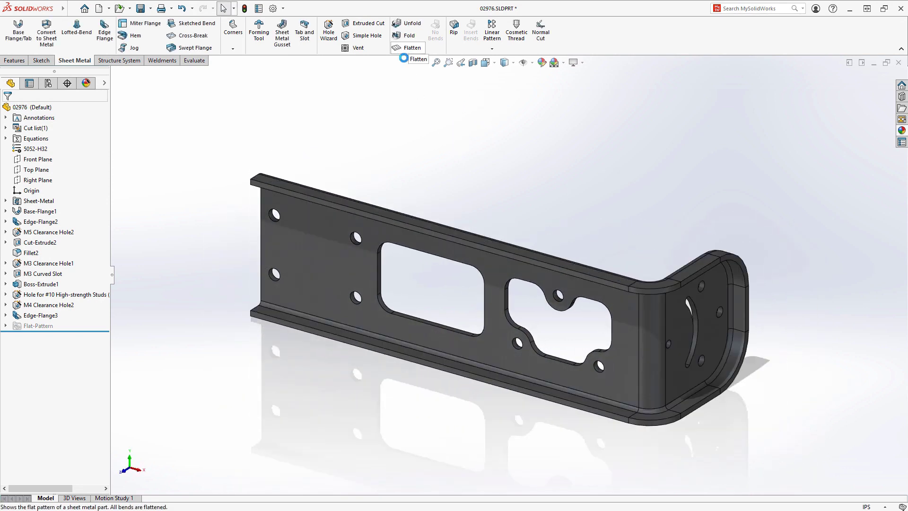
key(ctrl+Tab)
click(495, 263)
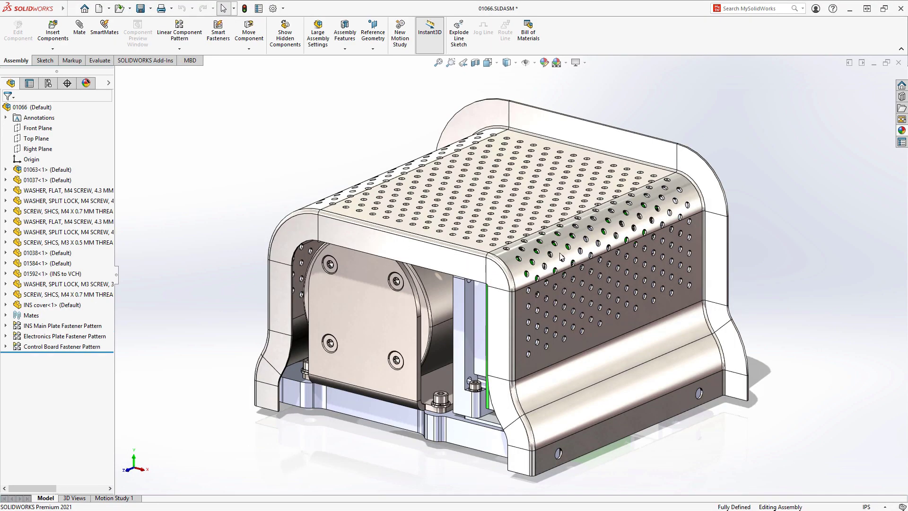
Add a flipped edge flange at a 45° angle to the INS cover's front edges
middle_drag(561, 256, 516, 220)
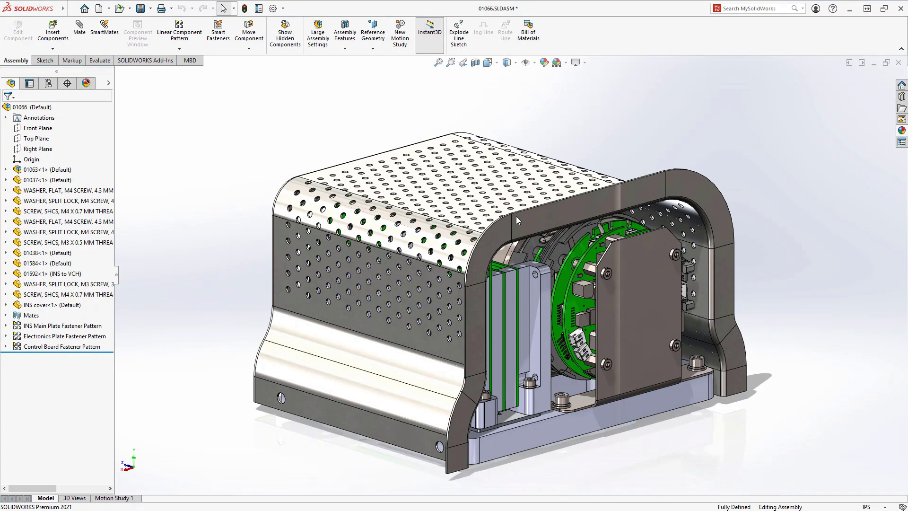
click(534, 220)
right_click(534, 220)
key(Escape)
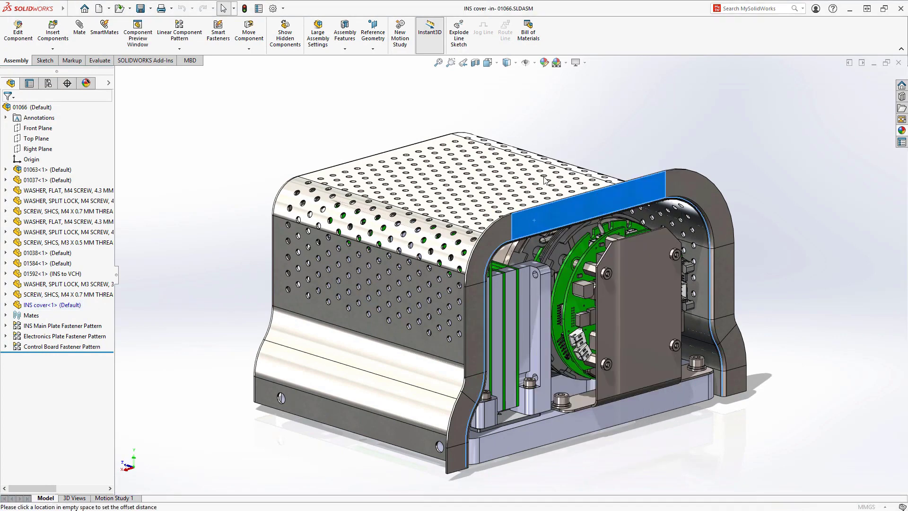
key(s)
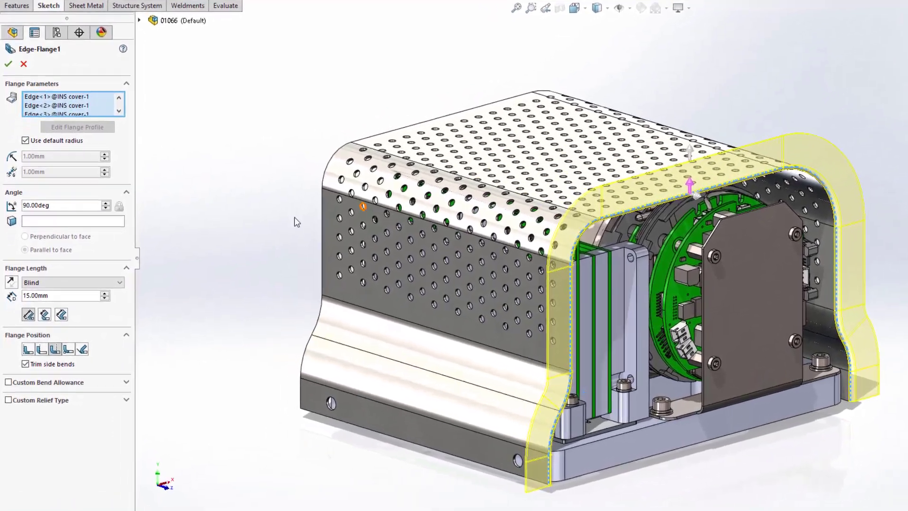
click(13, 290)
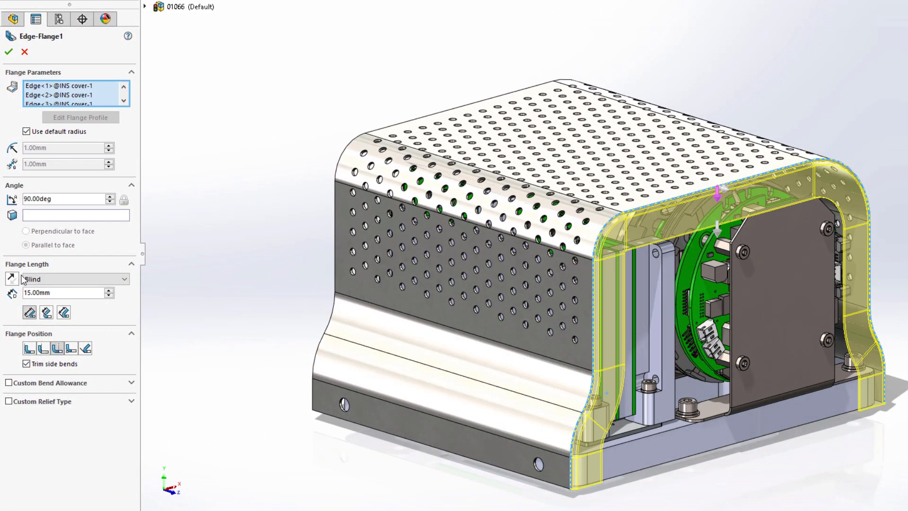
double_click(64, 199)
text(45)
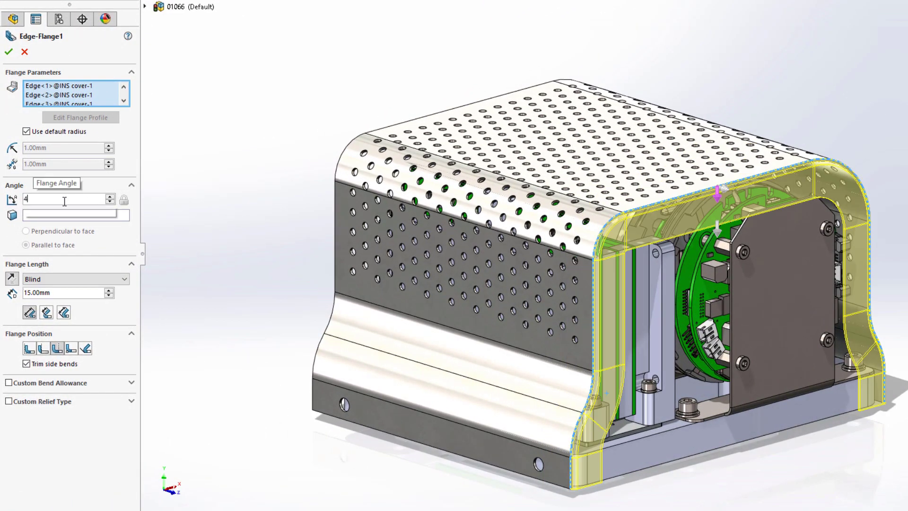
key(Return)
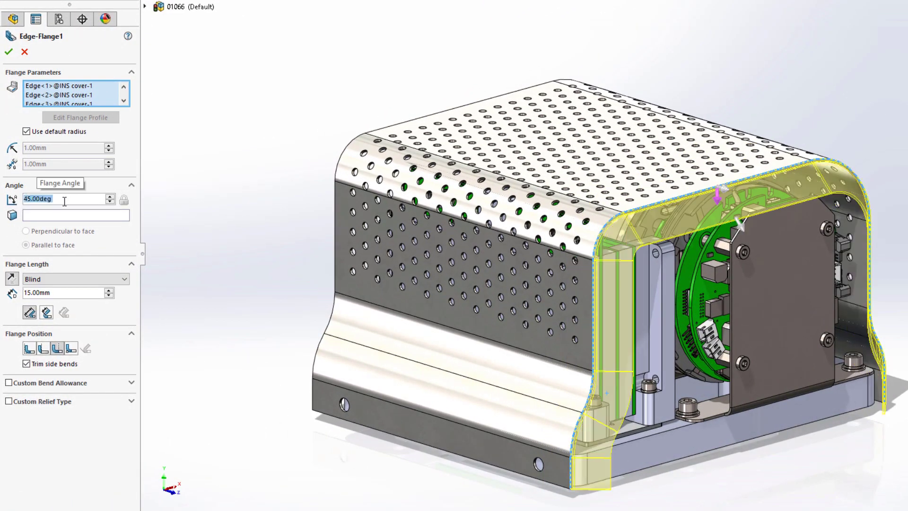
click(10, 52)
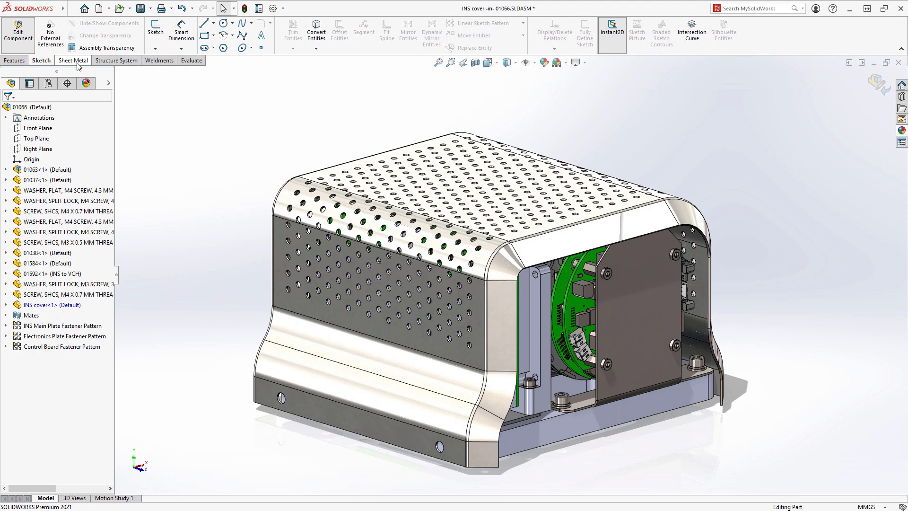
Flatten the cover to inspect its flat pattern, then fold it back
click(74, 60)
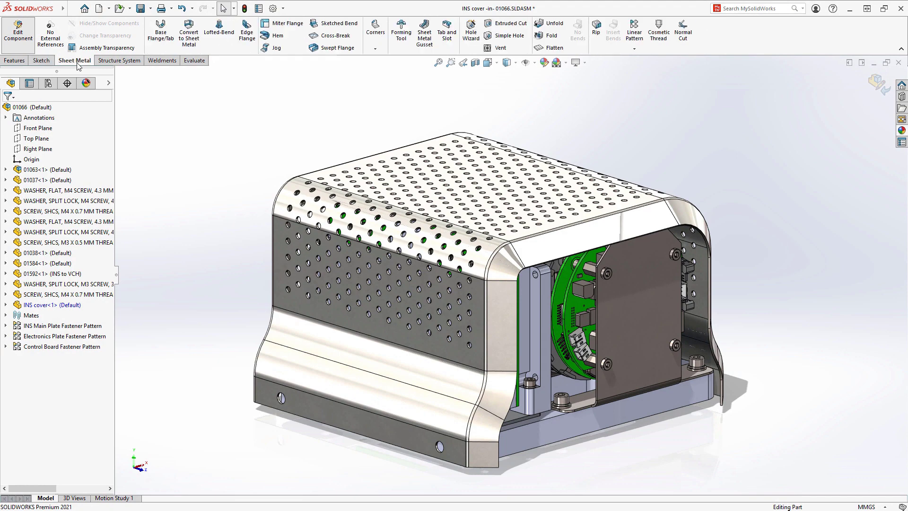
click(552, 47)
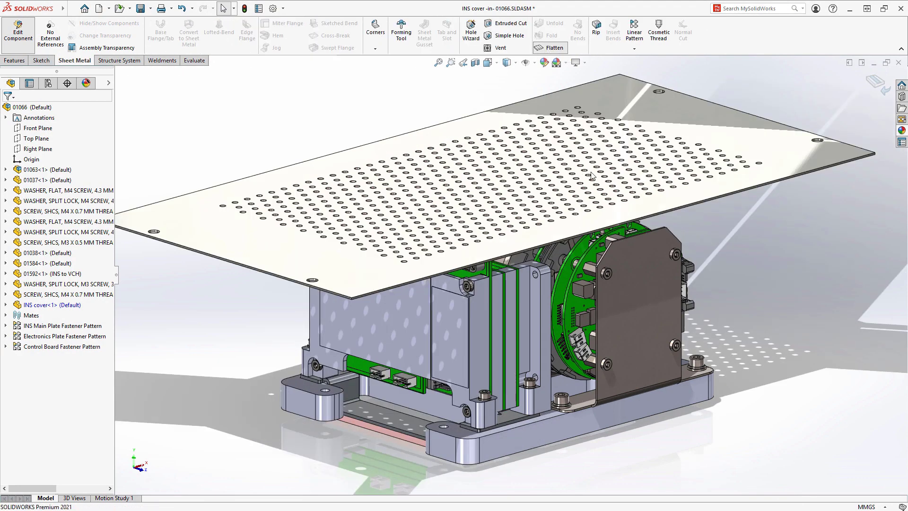
scroll(593, 174, down, 2)
middle_drag(593, 175, 590, 85)
click(552, 48)
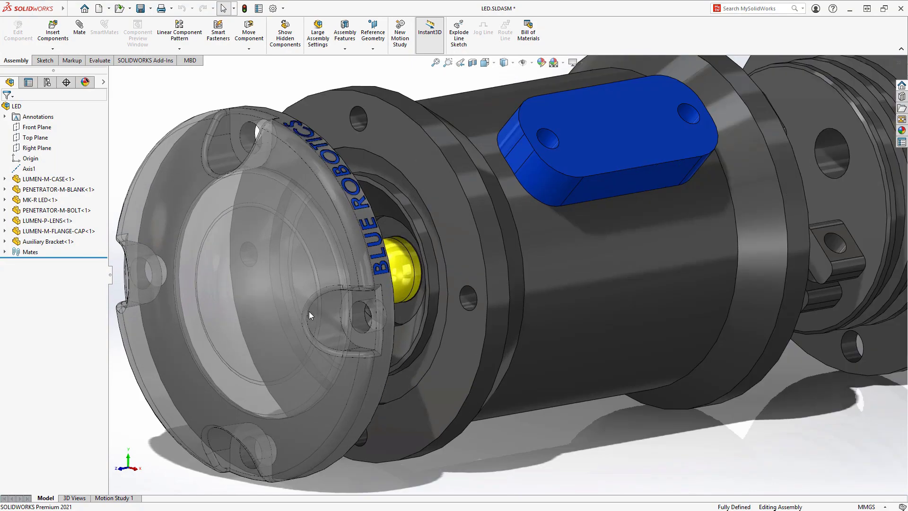
Orbit to the LED lens and collapse the exploded LED assembly
middle_drag(310, 315, 403, 371)
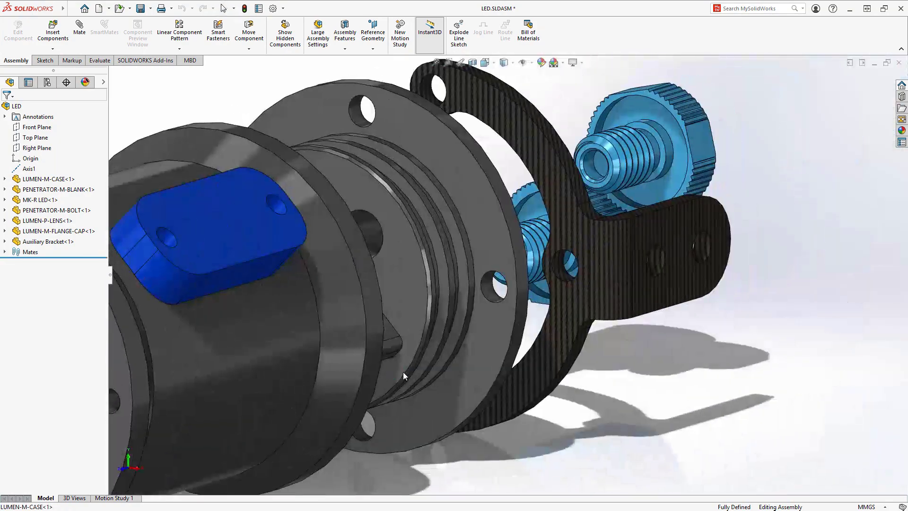
right_click(243, 99)
click(277, 189)
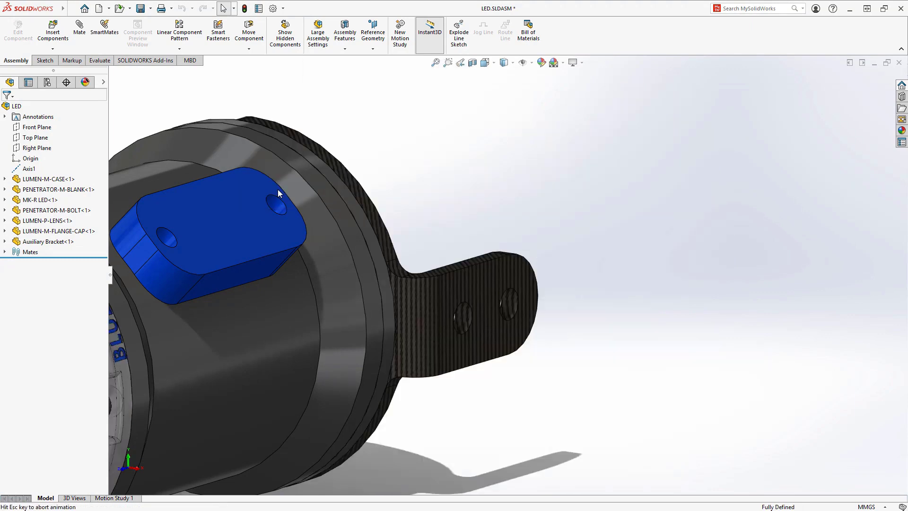
Save the LED assembly as LED.3MF (3D Manufacturing Format) including materials and appearances
click(150, 8)
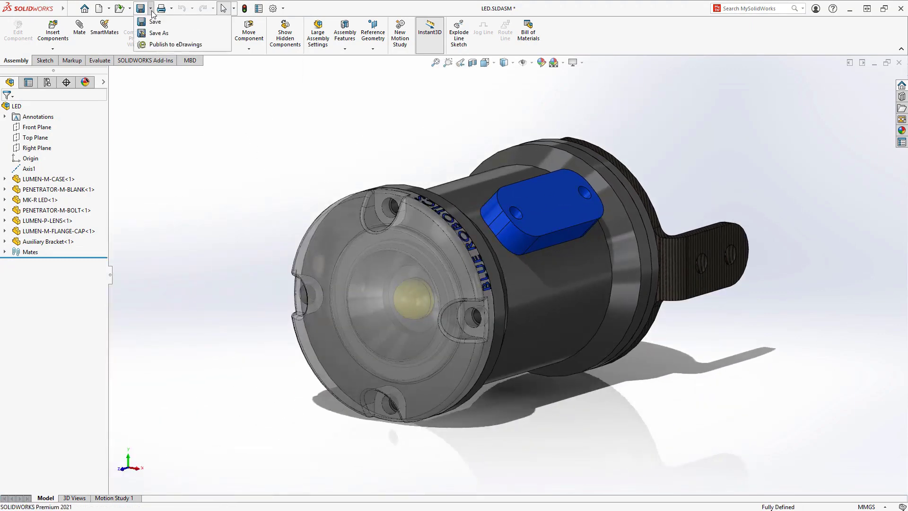
click(158, 32)
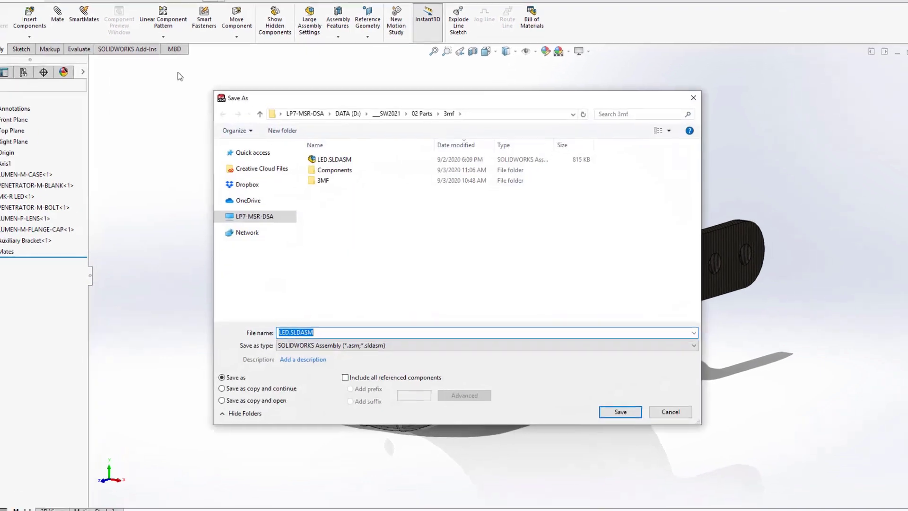
click(321, 362)
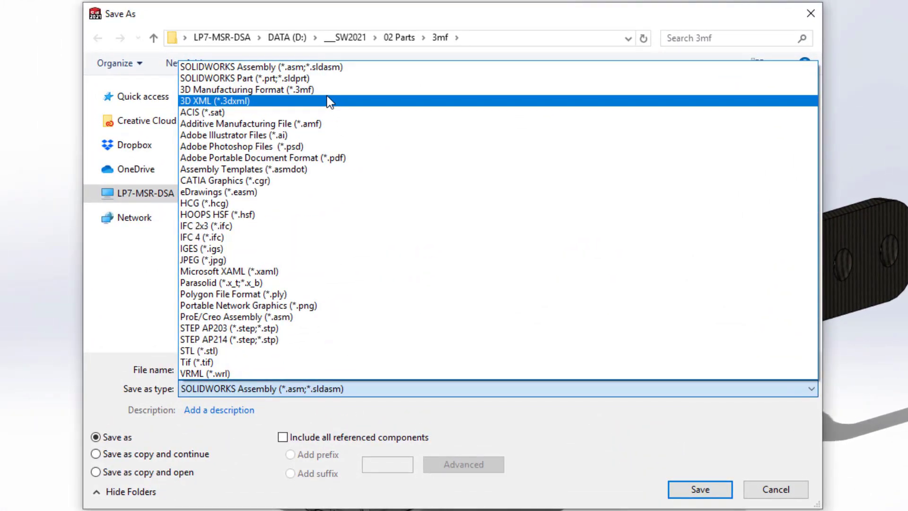
click(325, 90)
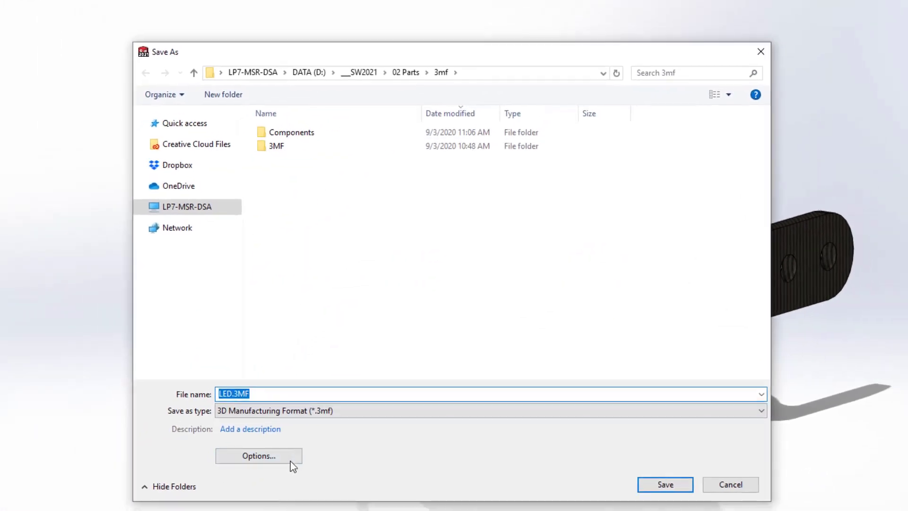
click(262, 480)
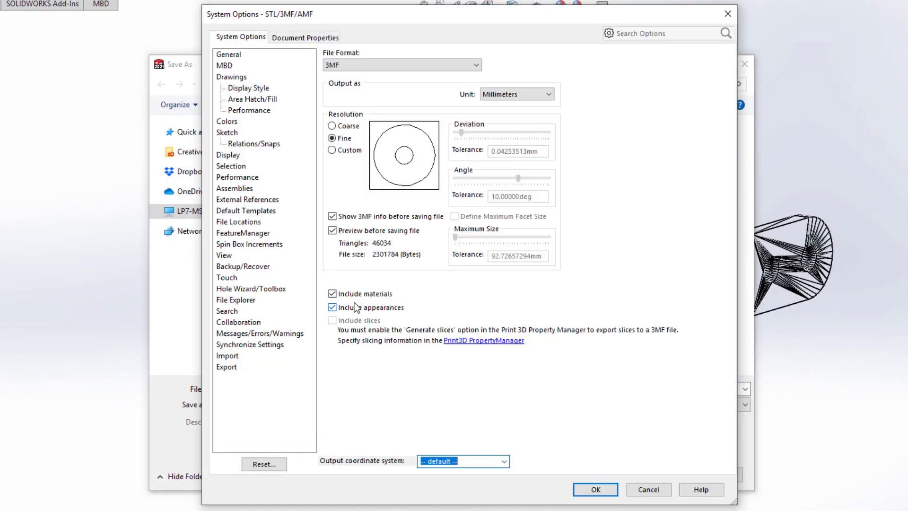
click(597, 489)
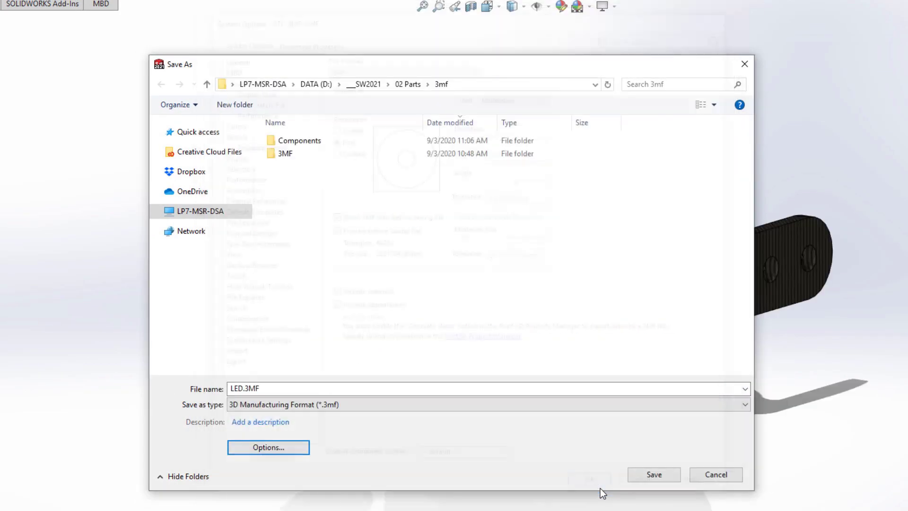
click(653, 474)
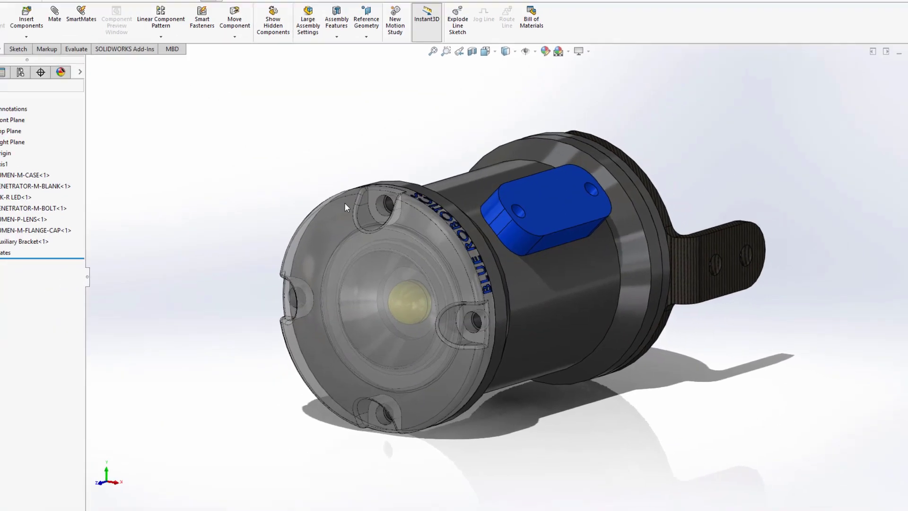
Open the exported LED.3MF file
click(121, 10)
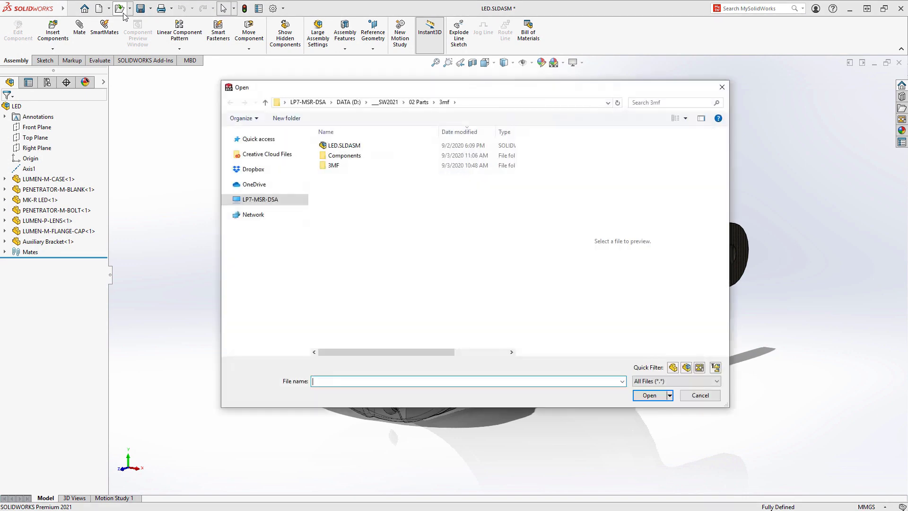
double_click(352, 147)
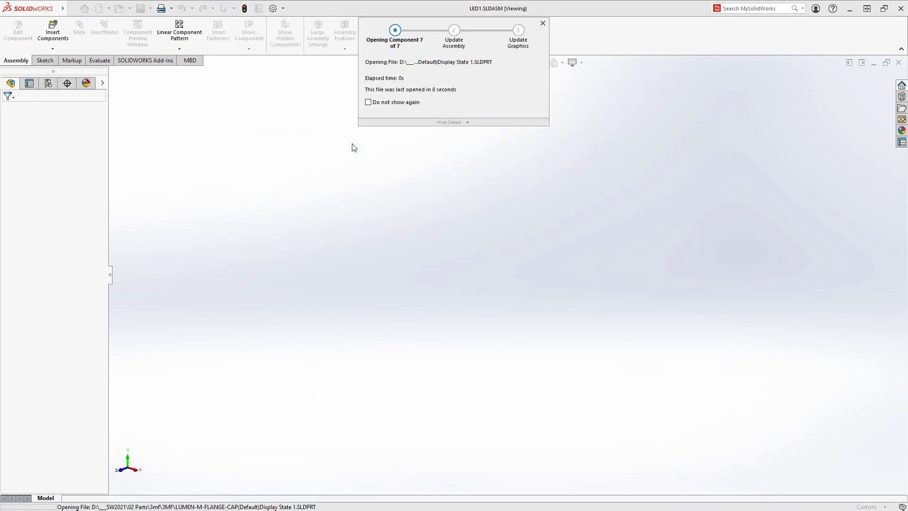
mouse_move(422, 155)
middle_down()
mouse_move(291, 140)
mouse_move(405, 144)
mouse_move(409, 158)
middle_up()
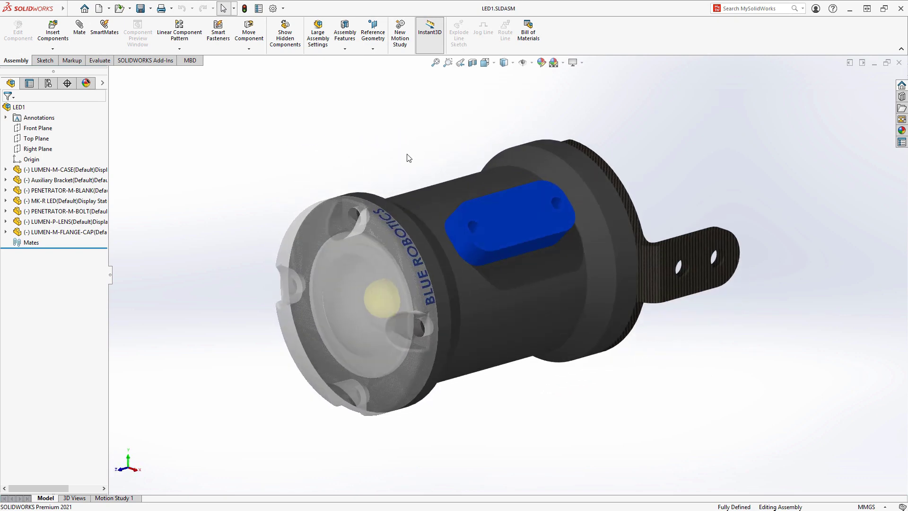
Pull the lens out from the case with Move with Triad, then fit the assembly in view
click(285, 244)
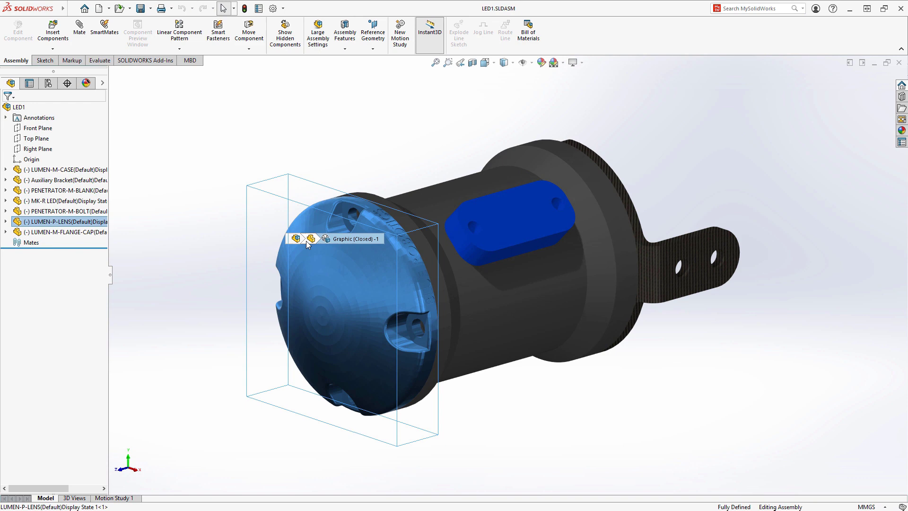
right_click(290, 244)
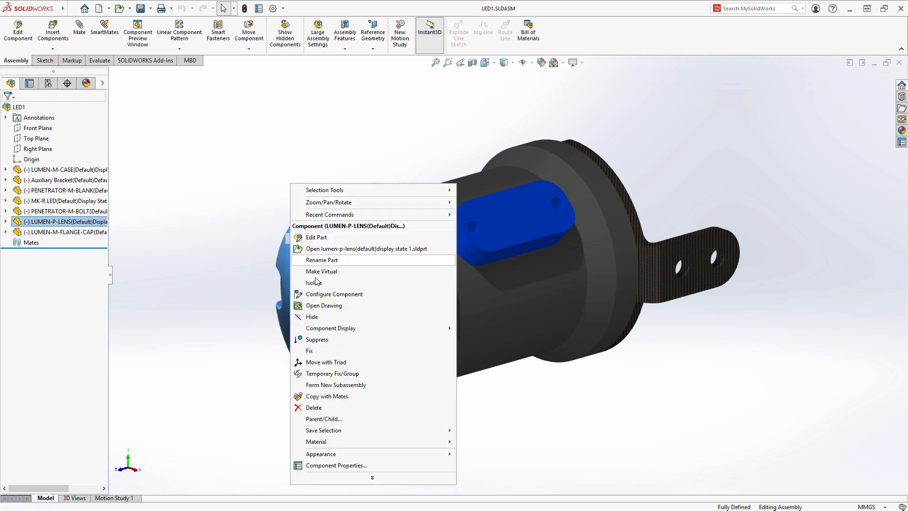
click(323, 362)
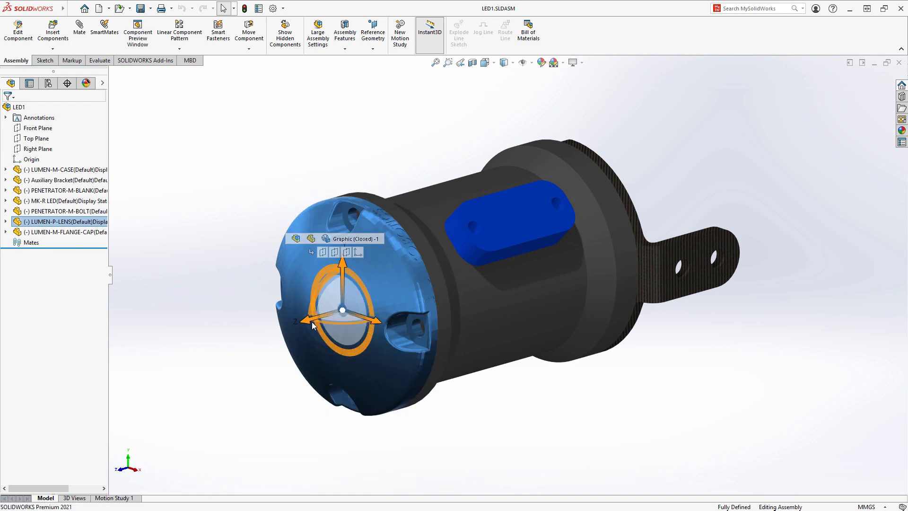
drag(300, 325, 193, 339)
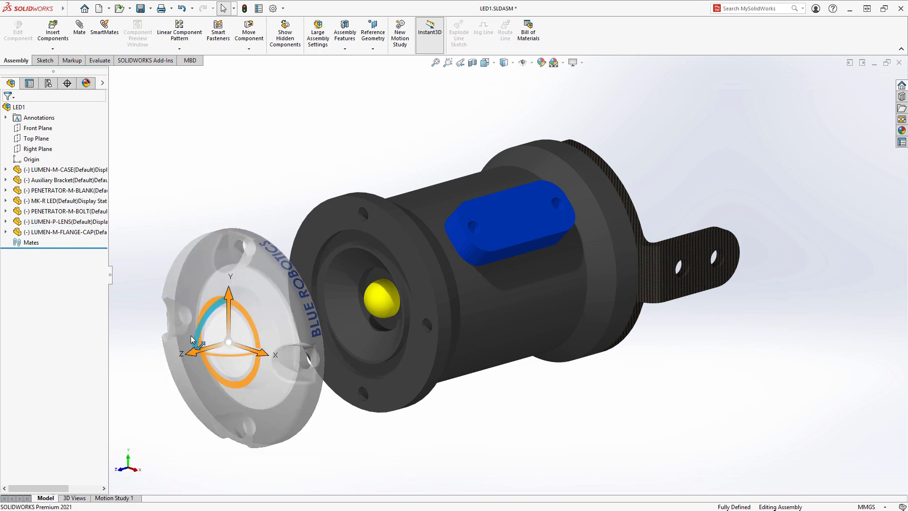
mouse_move(238, 342)
middle_down()
mouse_move(249, 348)
mouse_move(304, 316)
mouse_move(252, 332)
middle_up()
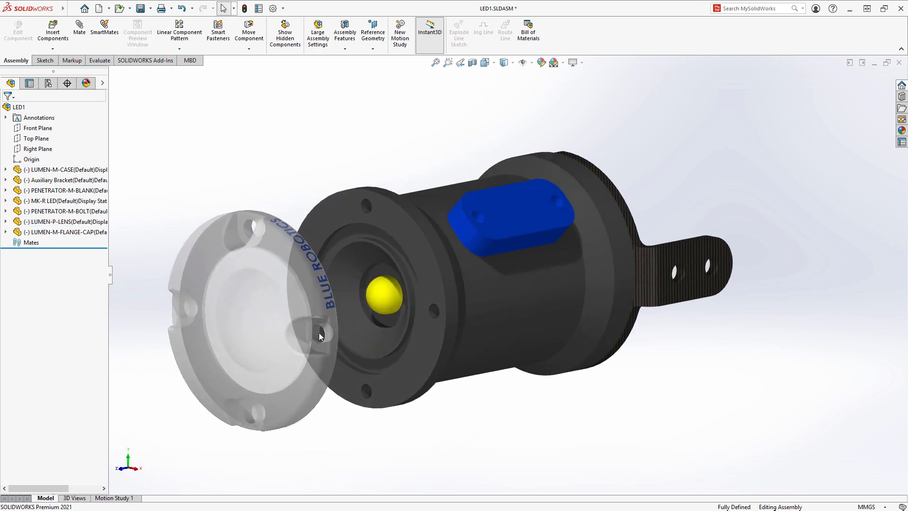
scroll(640, 290, down, 6)
middle_drag(649, 276, 632, 263)
key(f)
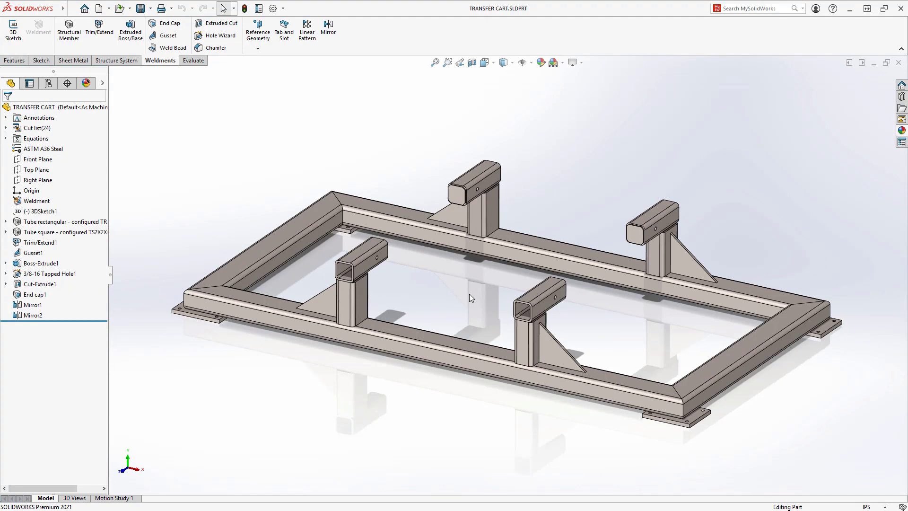
Select the front upright's square tube and open Trim/Extend1 for editing
middle_drag(479, 297, 448, 274)
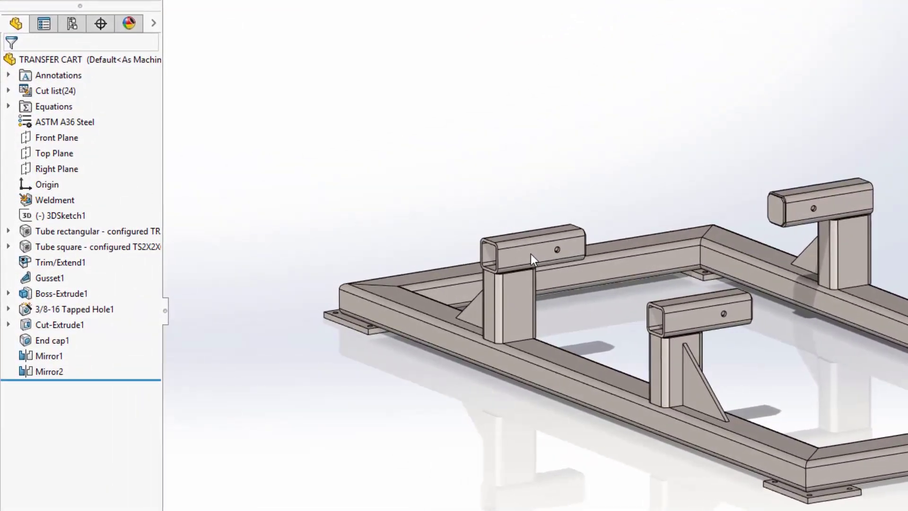
click(531, 254)
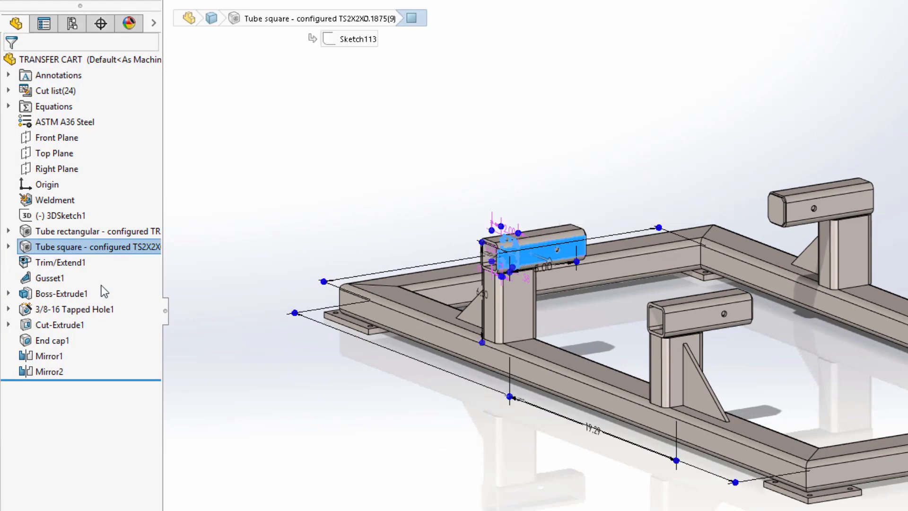
click(45, 264)
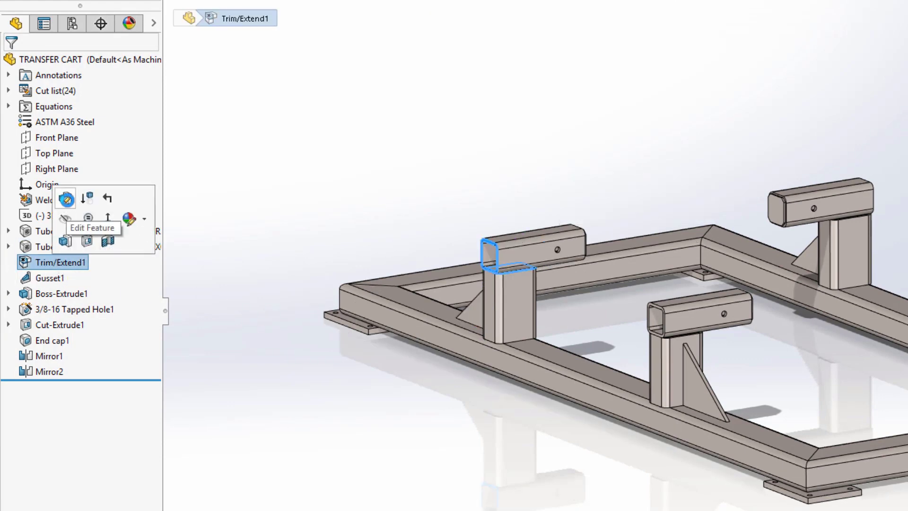
scroll(537, 295, down, 5)
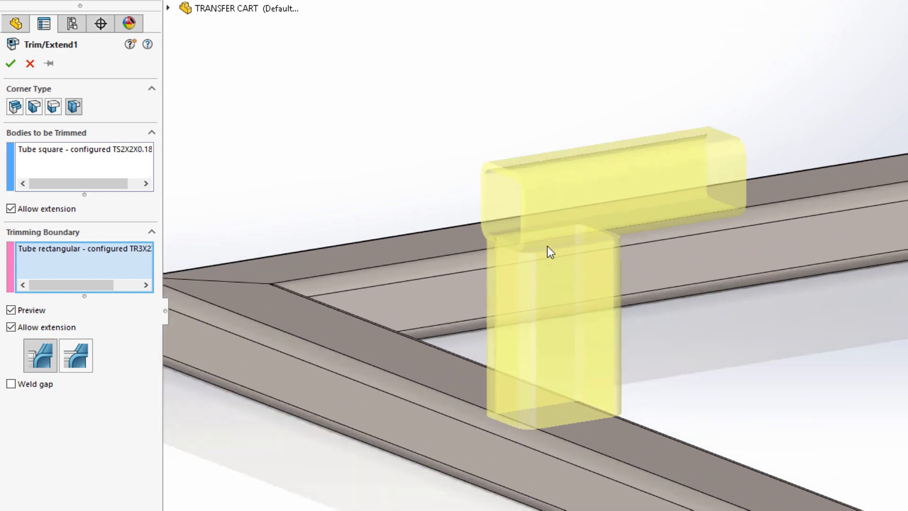
Set the Trim/Extend1 corner type to End Miter with the full flush miter option
click(55, 107)
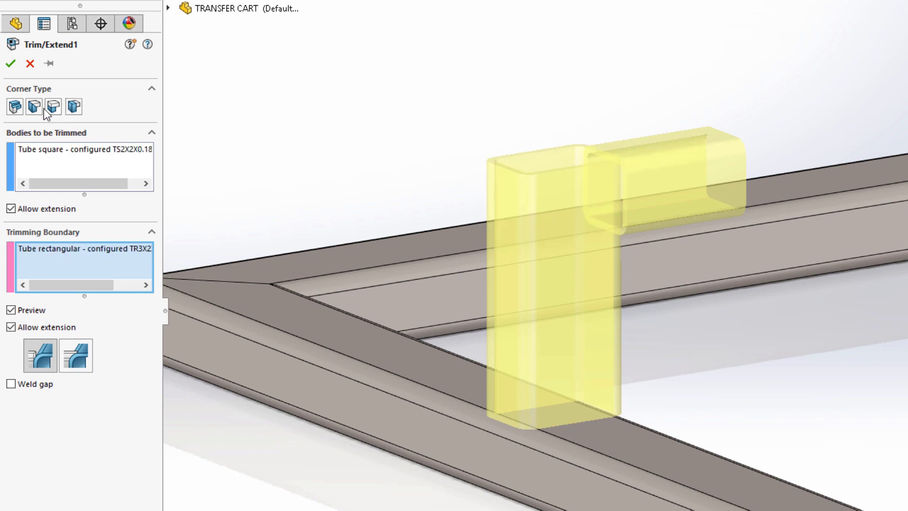
click(34, 108)
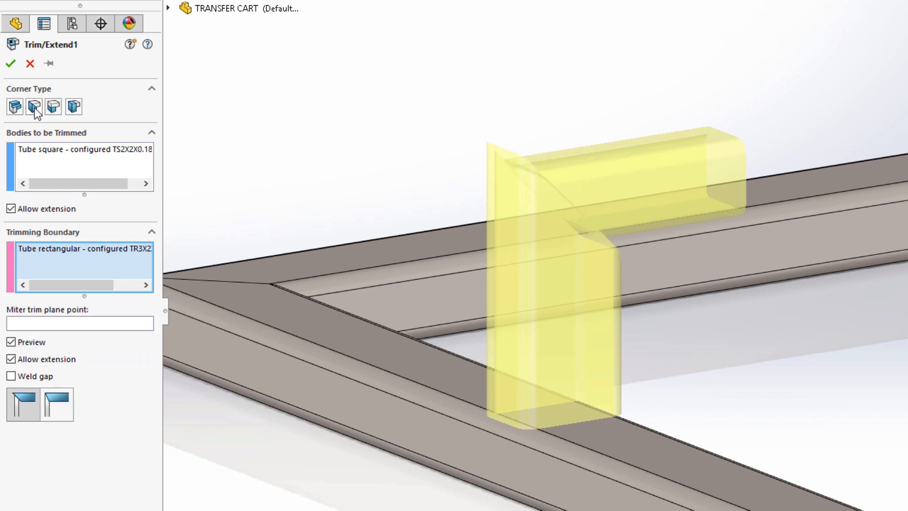
middle_drag(431, 294, 401, 279)
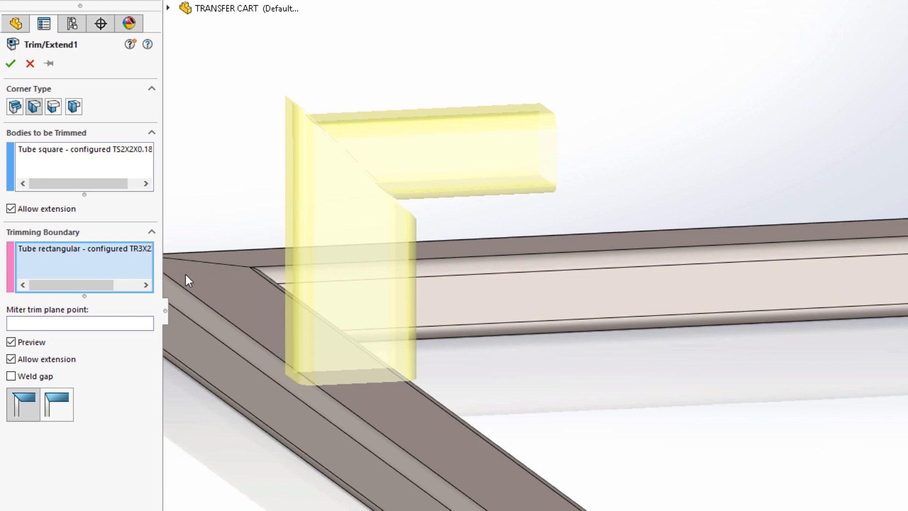
click(50, 411)
click(57, 404)
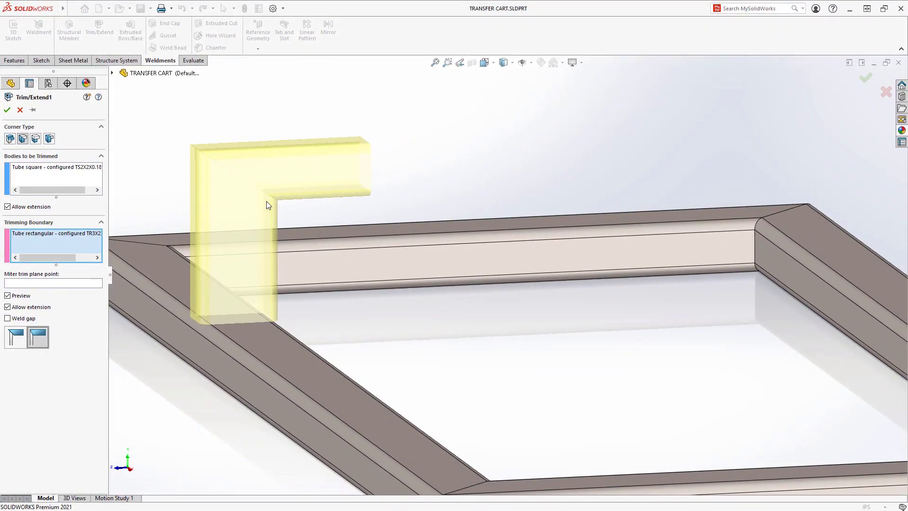
Apply the corner trim change and zoom out to view all four mitered uprights
click(7, 110)
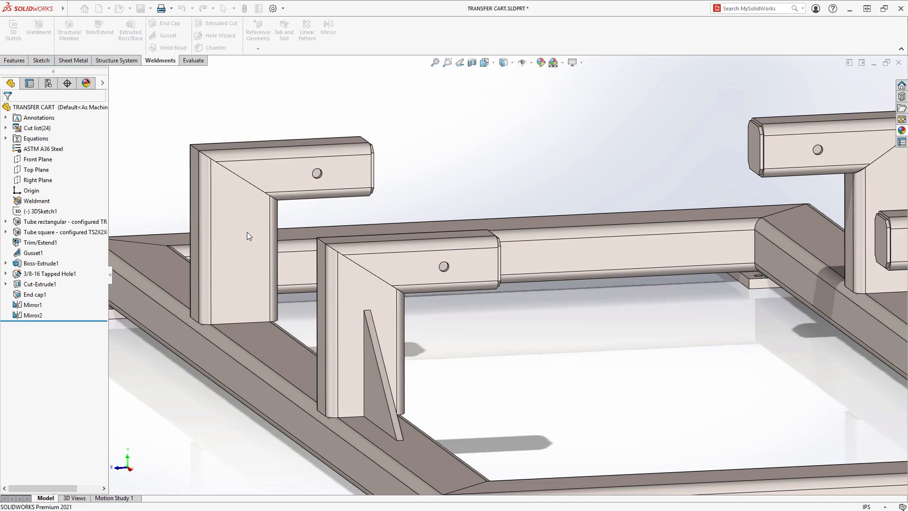
middle_drag(247, 232, 271, 245)
scroll(276, 247, up, 10)
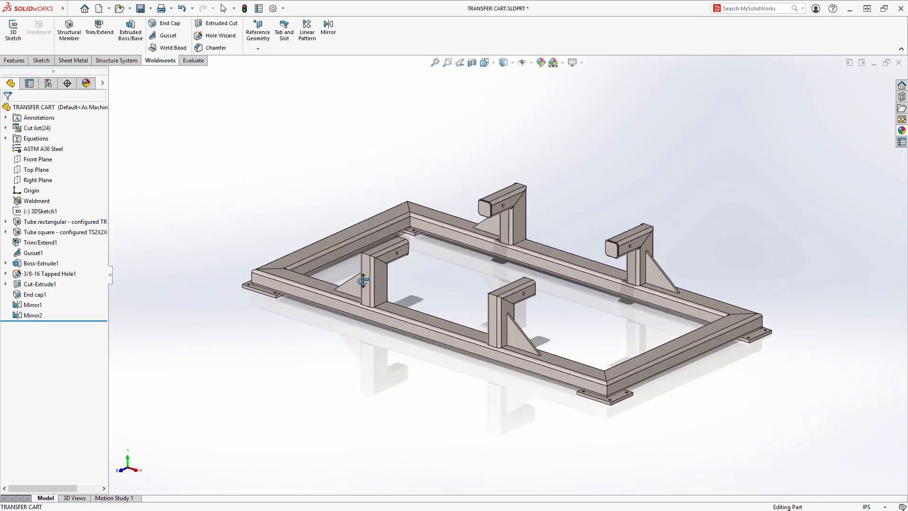
middle_drag(362, 281, 367, 287)
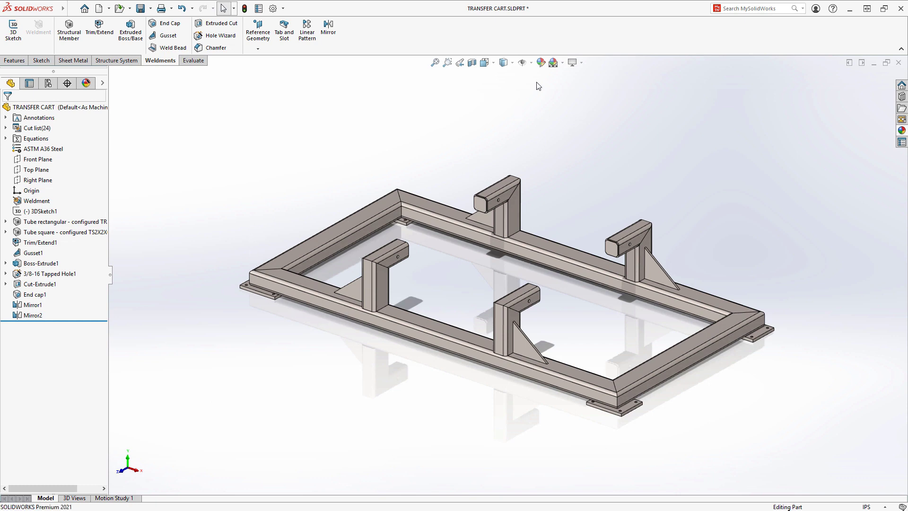
Preview several swatches on the whole cart and settle on bright green (RGB 45, 247, 0)
click(541, 63)
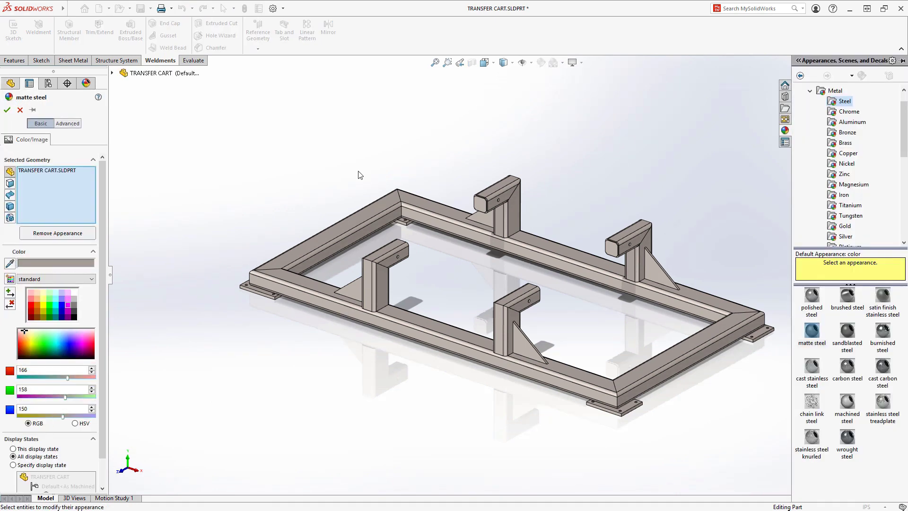
click(50, 305)
click(33, 298)
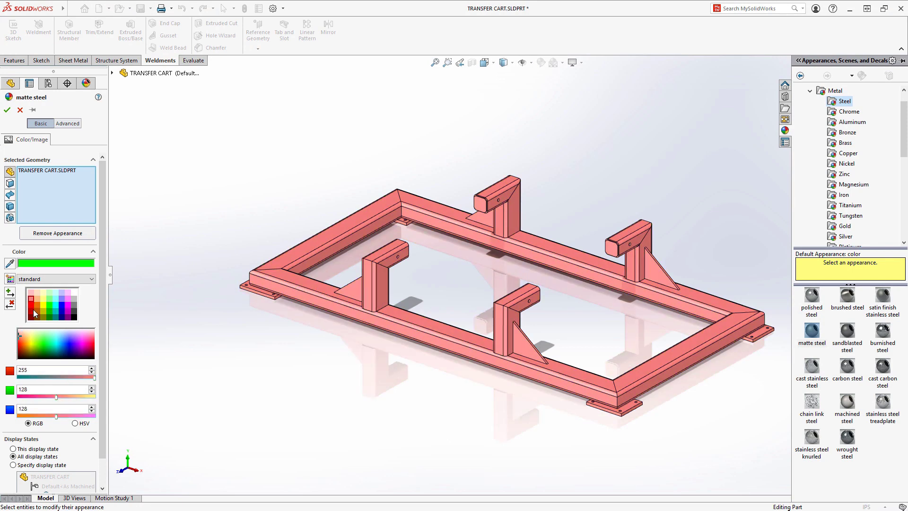
click(44, 310)
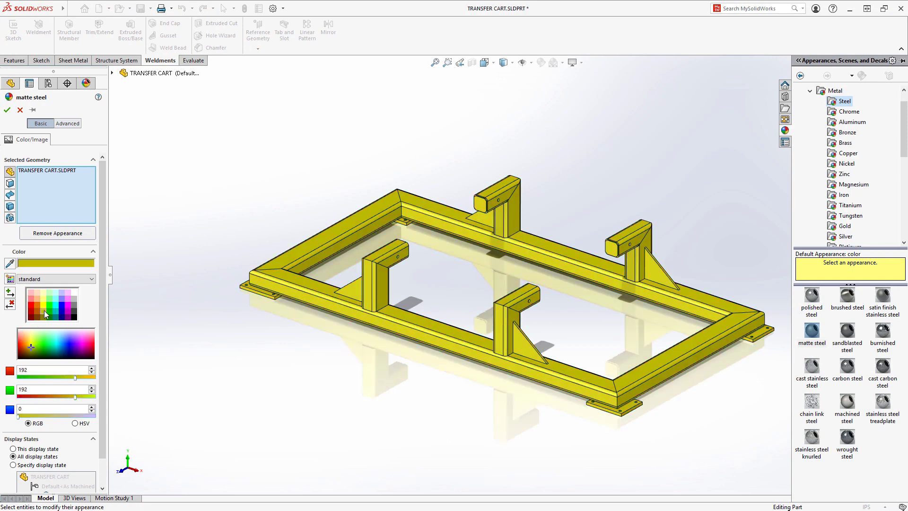
drag(60, 333, 41, 344)
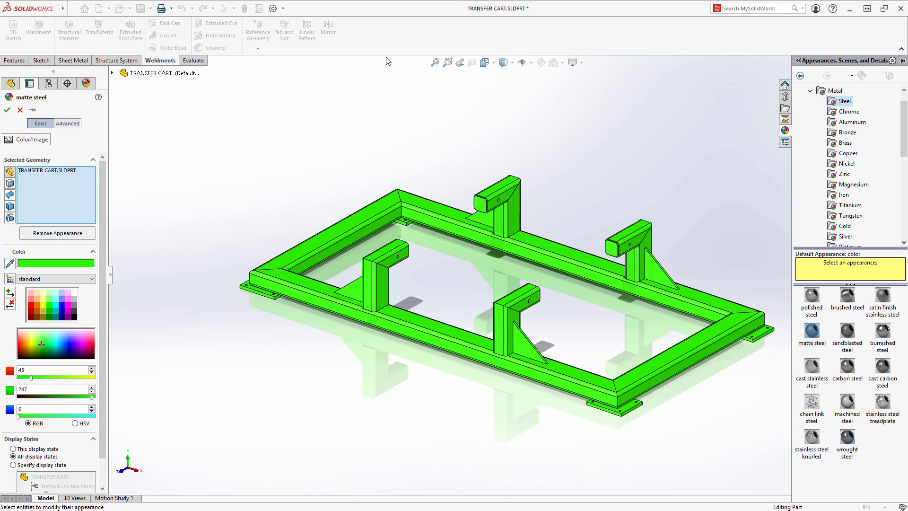
double_click(391, 10)
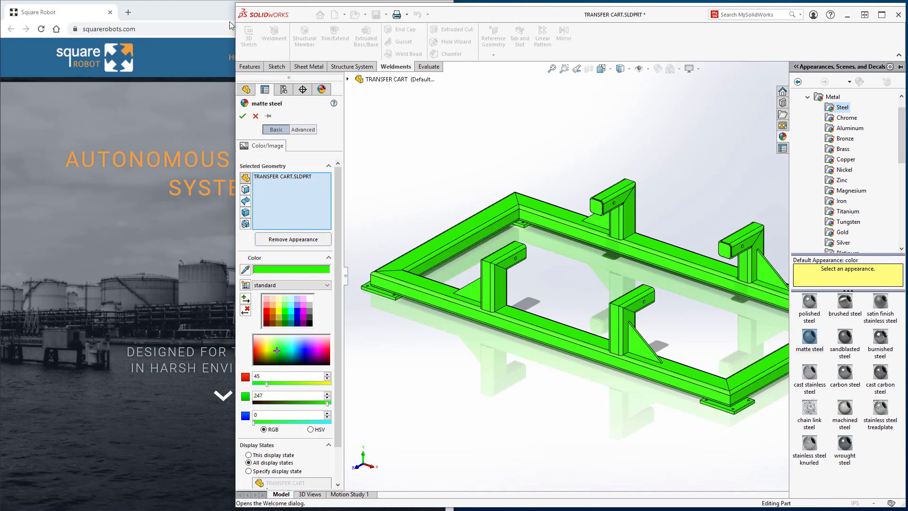
Place Chrome beside SOLIDWORKS and eyedrop the Square Robot site's blue header onto the cart
key(super+Right)
click(210, 22)
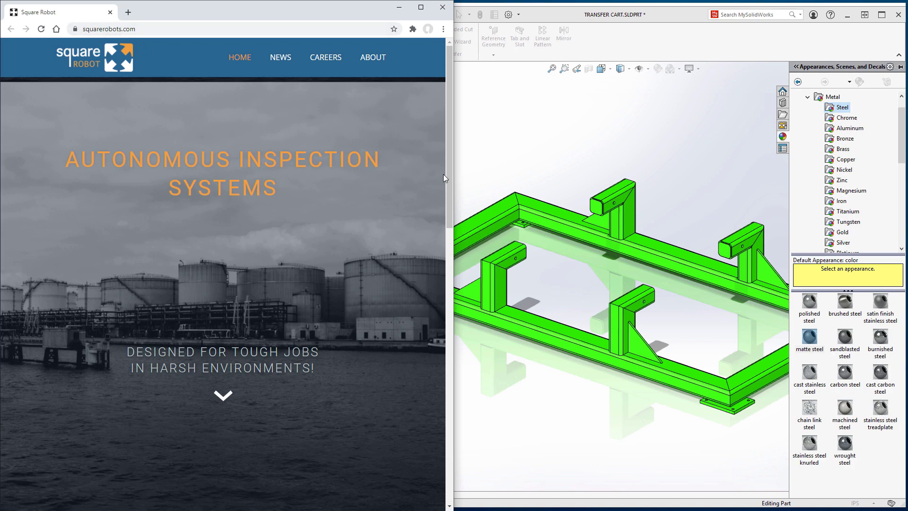
drag(449, 175, 415, 131)
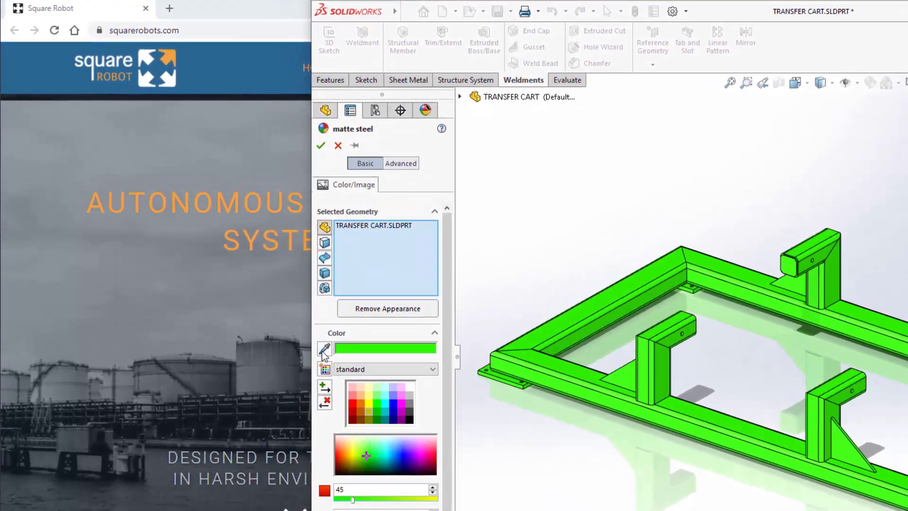
click(325, 353)
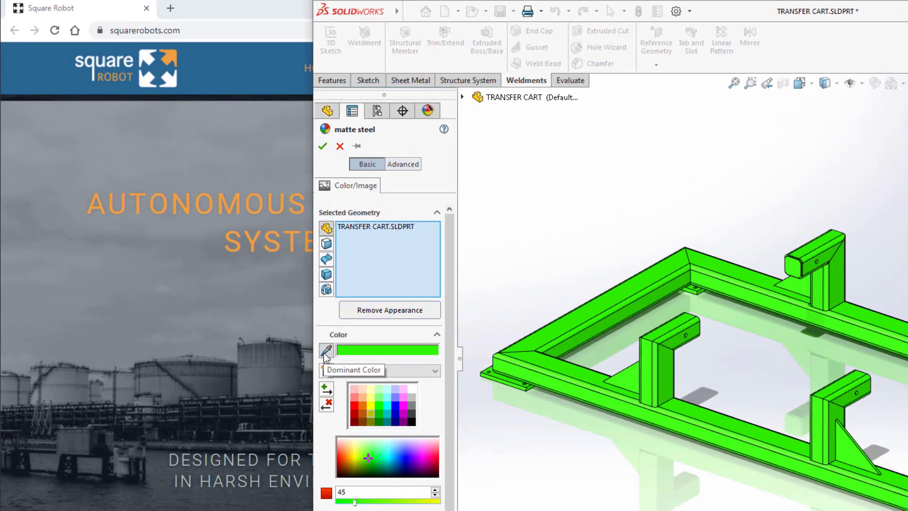
click(232, 82)
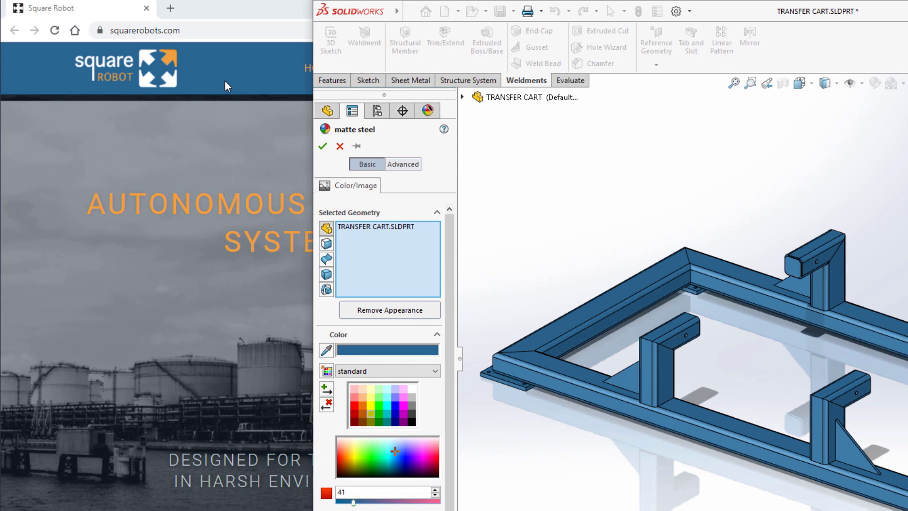
Apply the blue to the whole part, then colour the upright and gusset bodies with the logo's orange
click(356, 146)
click(322, 146)
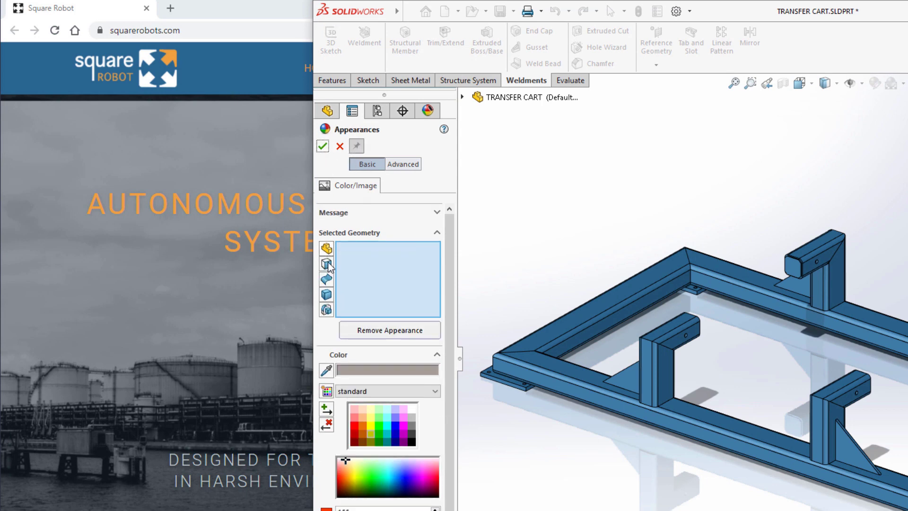
click(326, 294)
click(716, 304)
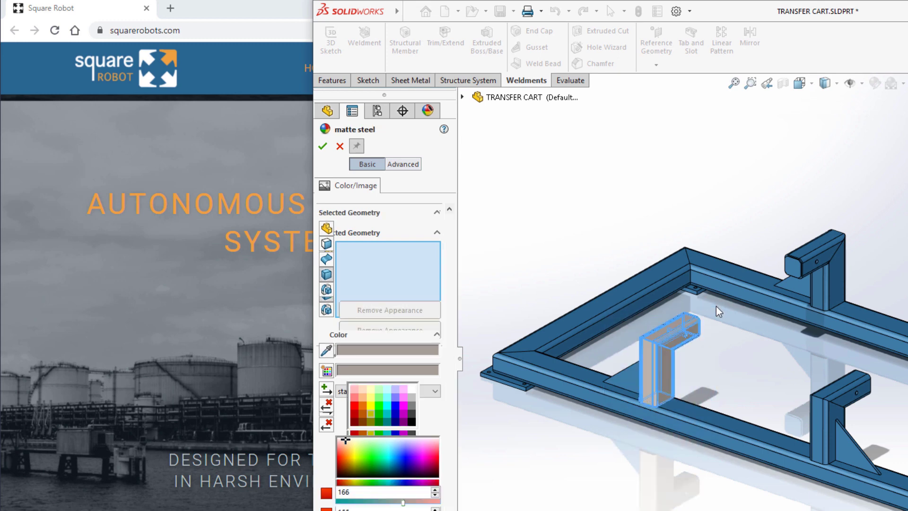
click(619, 376)
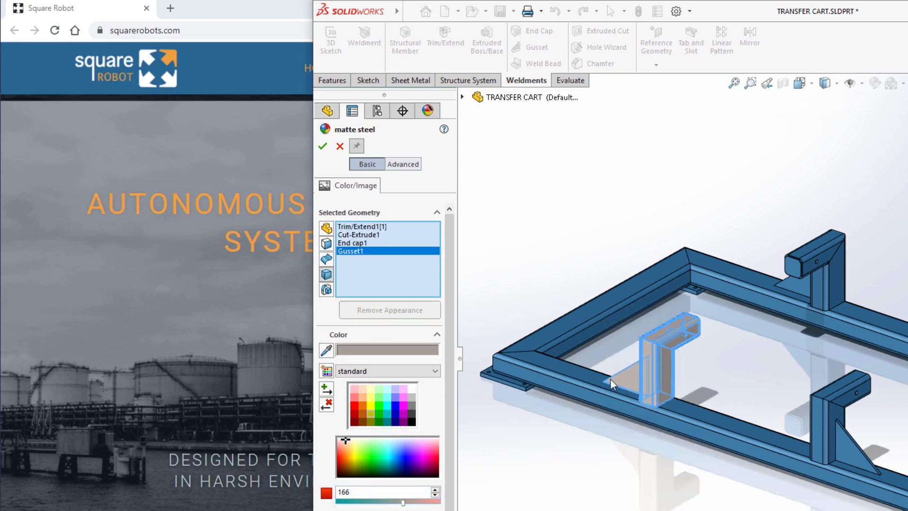
click(326, 350)
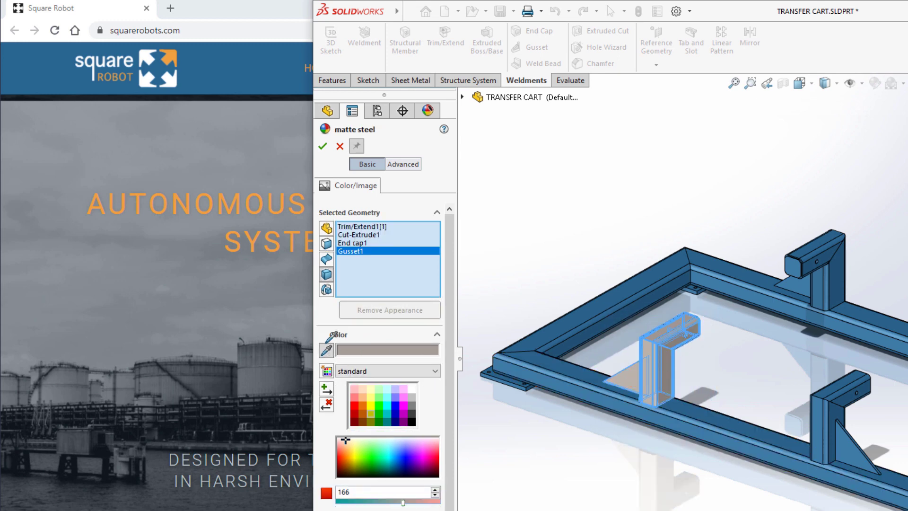
click(168, 58)
click(322, 147)
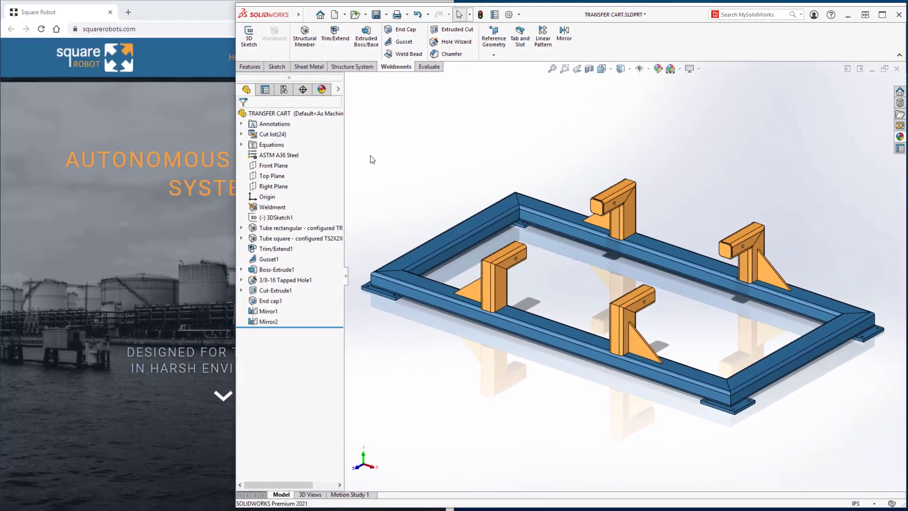
Maximise SOLIDWORKS and show the cart's Configuration Specific file properties (TRANSFER CART, ASTM A36 Steel)
mouse_move(567, 273)
middle_down()
mouse_move(585, 258)
mouse_move(699, 258)
mouse_move(586, 253)
mouse_move(566, 272)
middle_up()
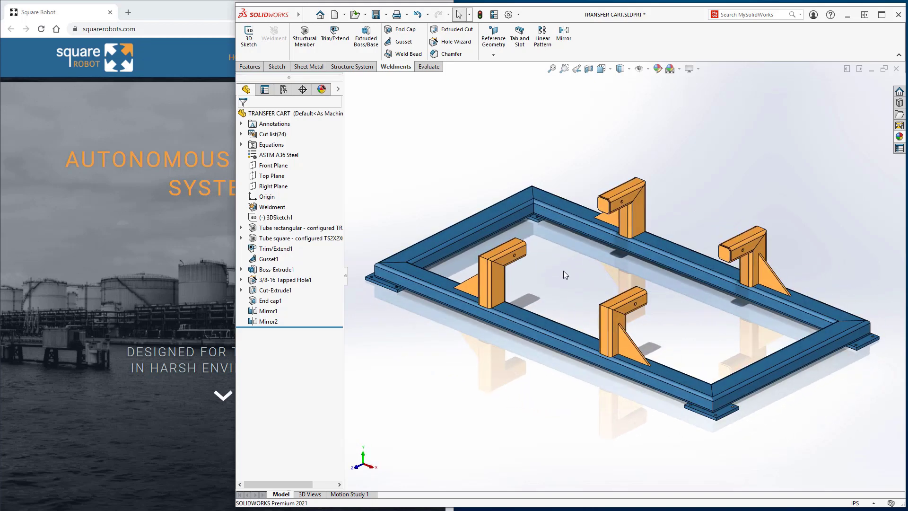
double_click(583, 13)
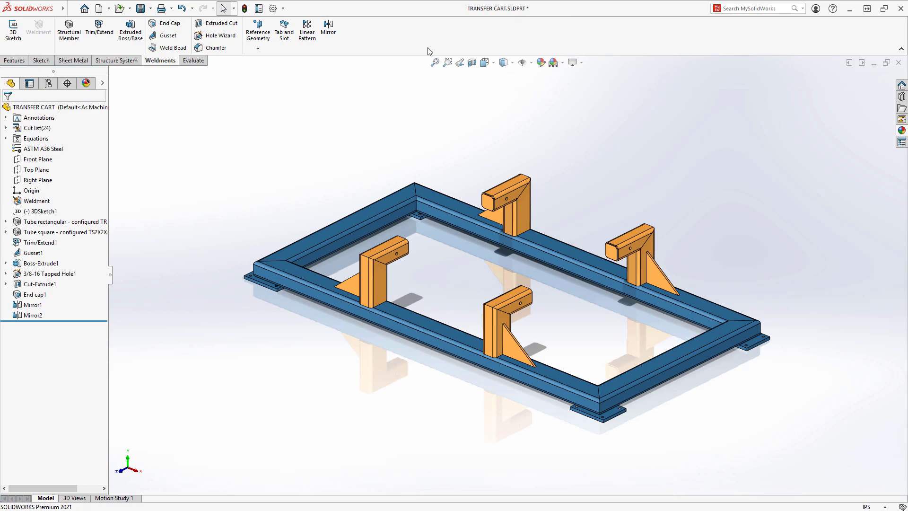
click(259, 9)
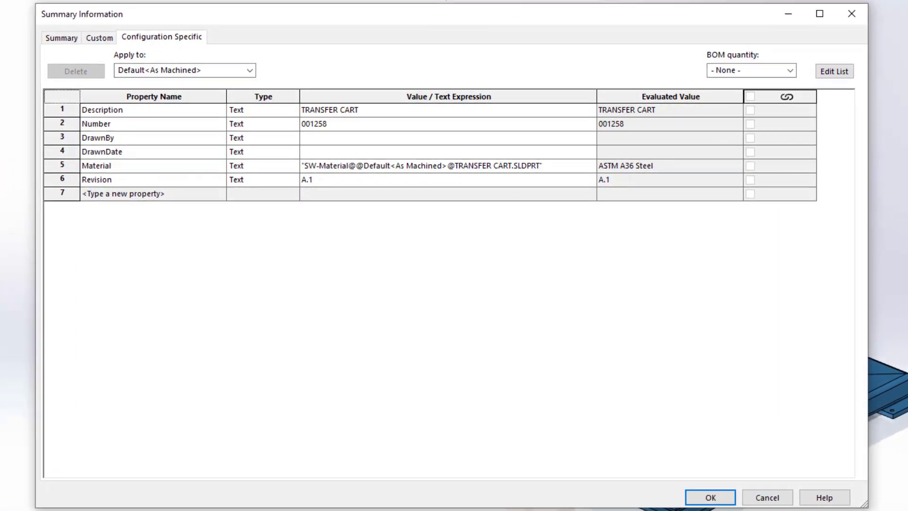
Add a Cost Estimate property in row 7 with type Equation
click(192, 194)
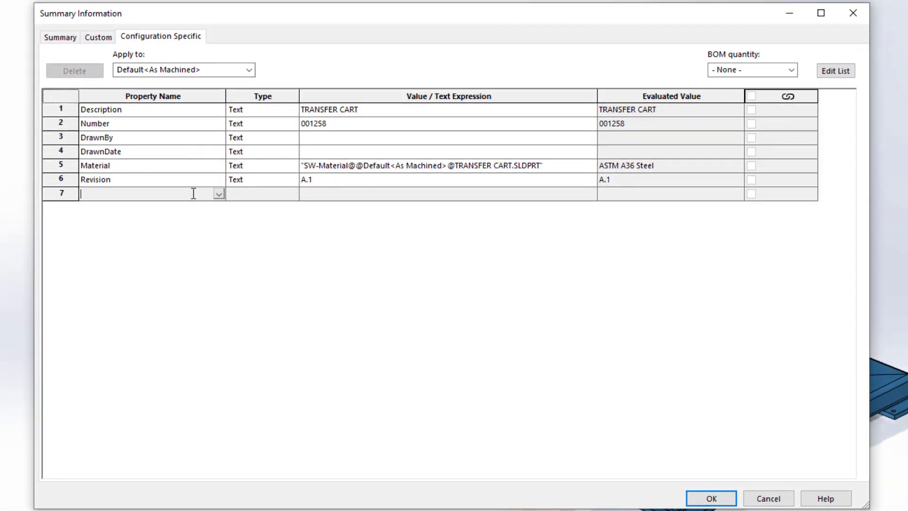
click(219, 193)
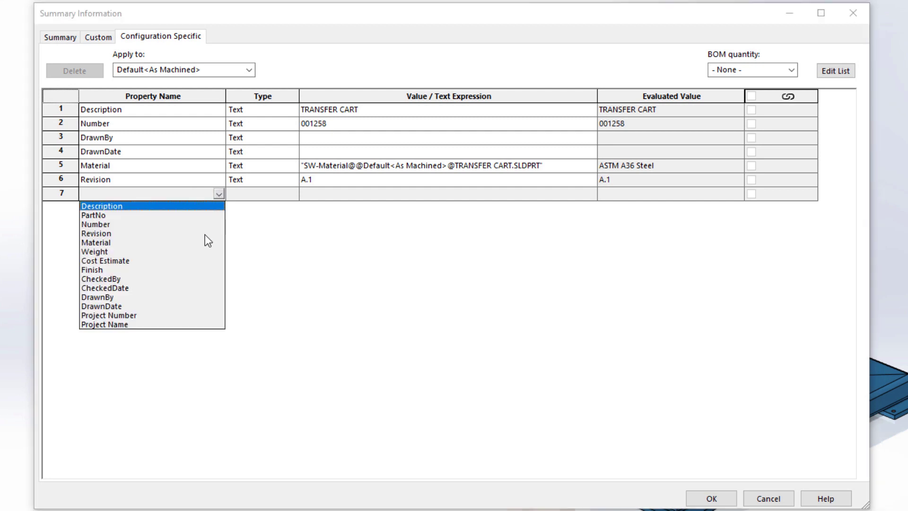
click(169, 260)
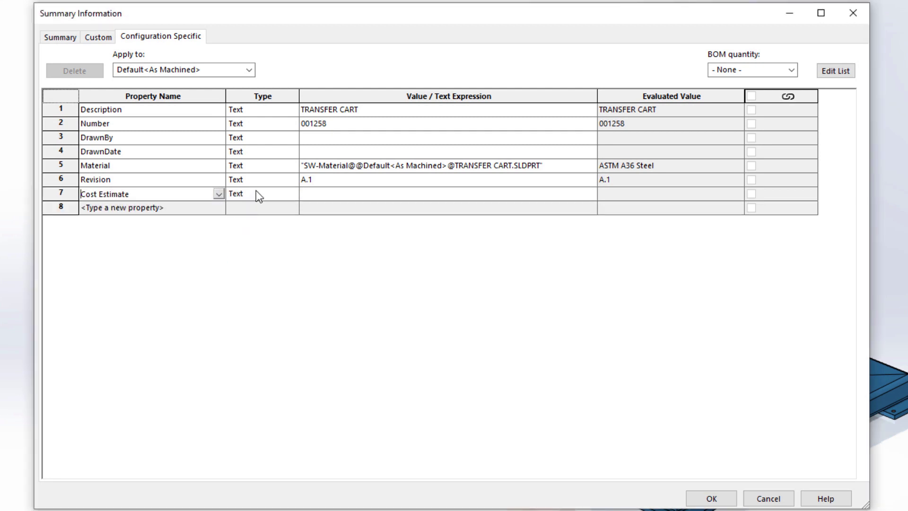
click(268, 196)
click(291, 196)
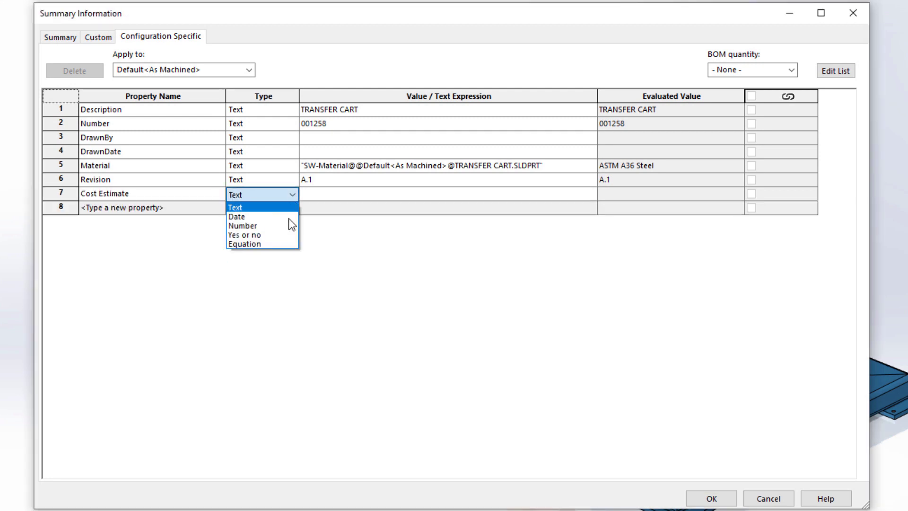
click(271, 244)
Set Cost Estimate to Est. finished cost $/lb * SW-Mass, evaluating to 428.60
click(313, 194)
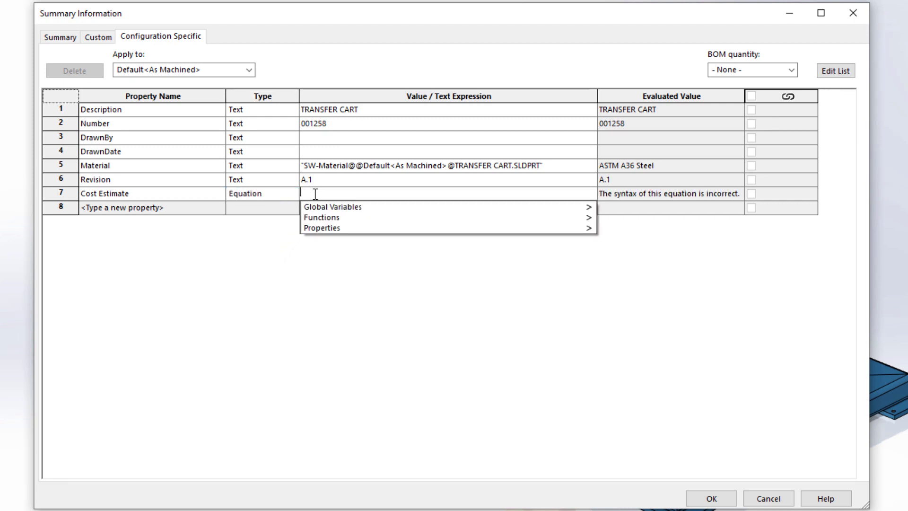
mouse_move(324, 207)
mouse_move(352, 216)
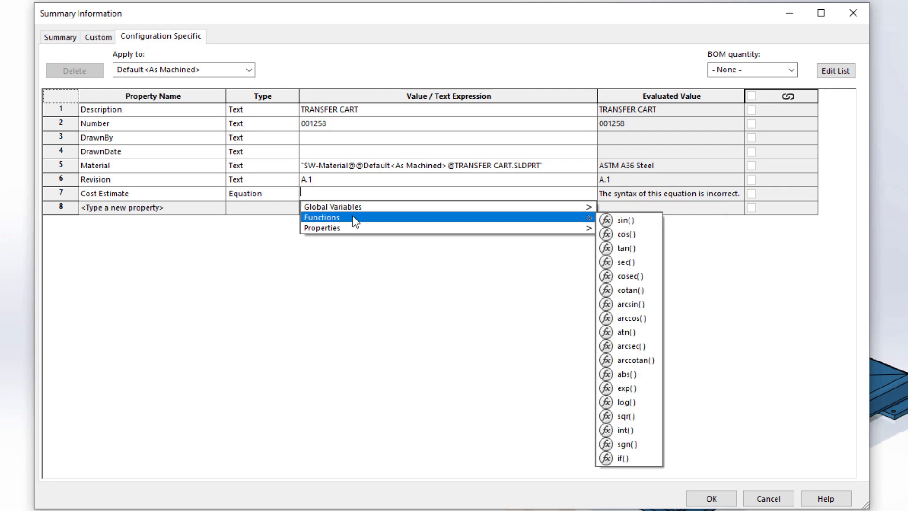
mouse_move(492, 226)
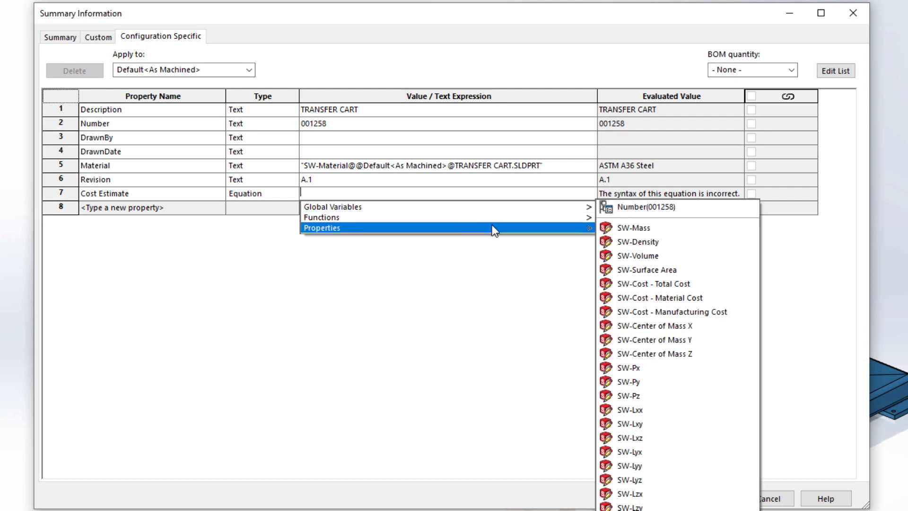
mouse_move(520, 210)
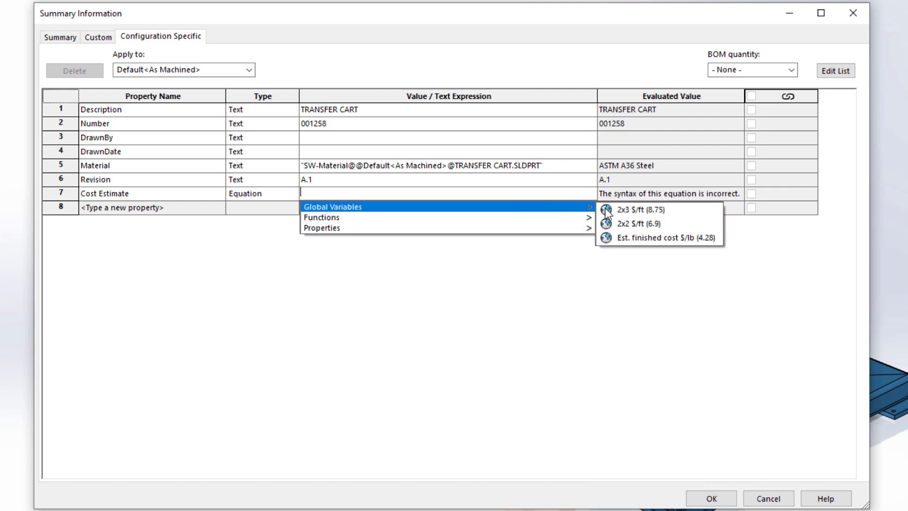
click(643, 238)
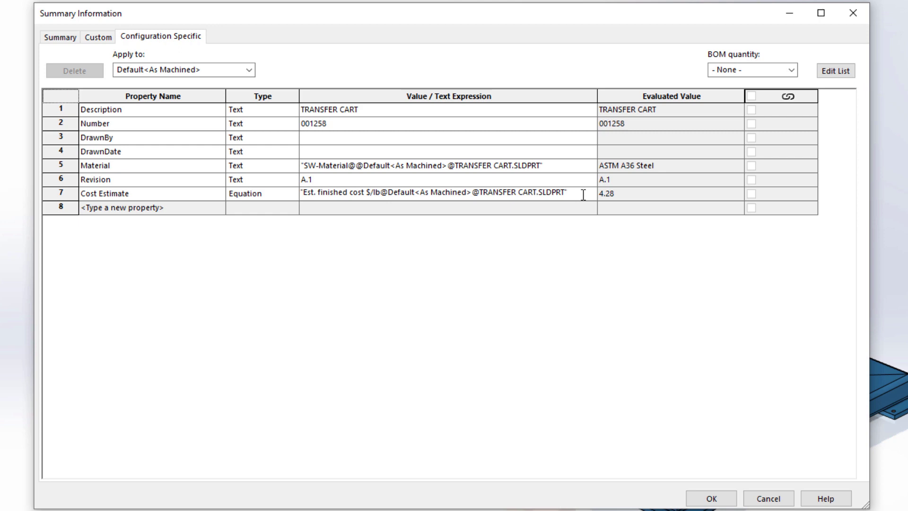
text(*)
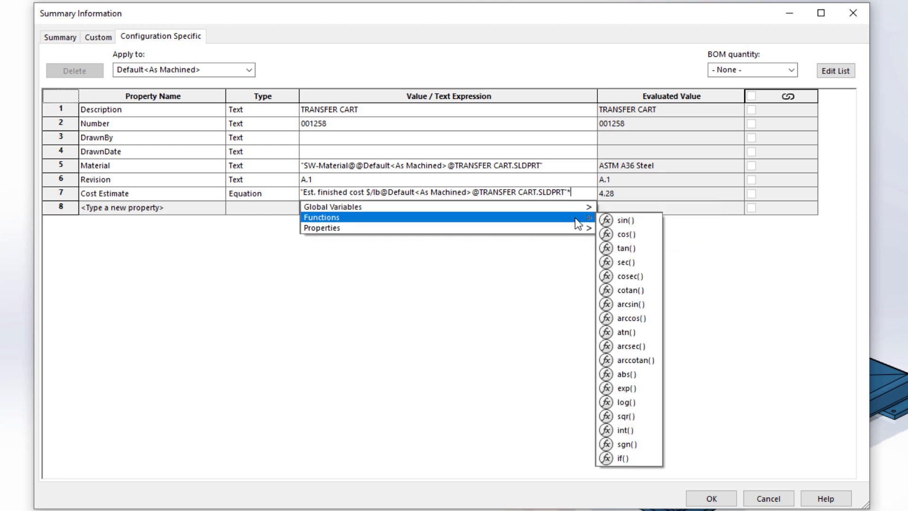
mouse_move(575, 228)
click(614, 228)
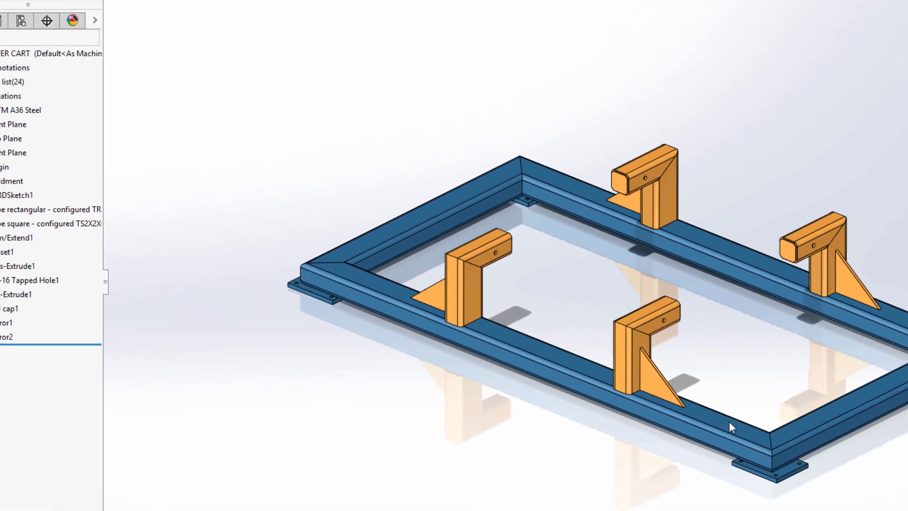
Open the cut-list properties of the PLATE, 0.38 x 4 x 5.13 item
click(7, 79)
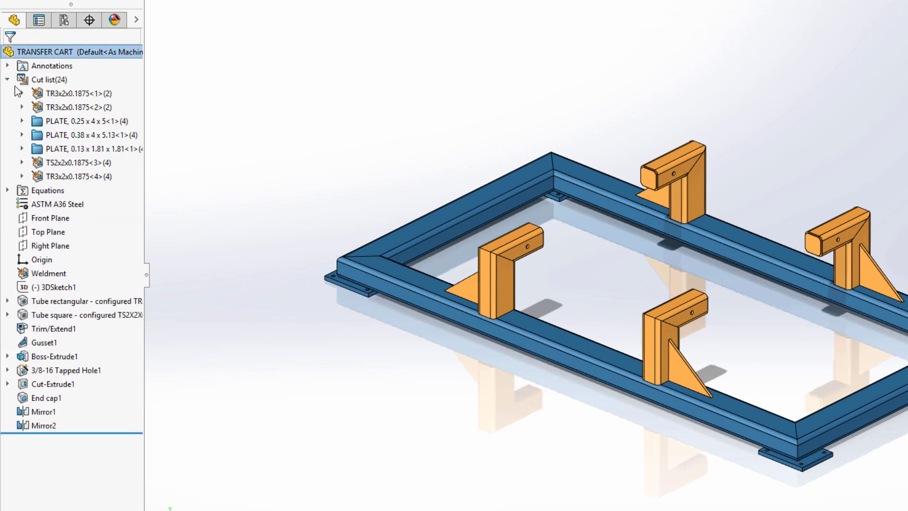
click(88, 136)
right_click(86, 140)
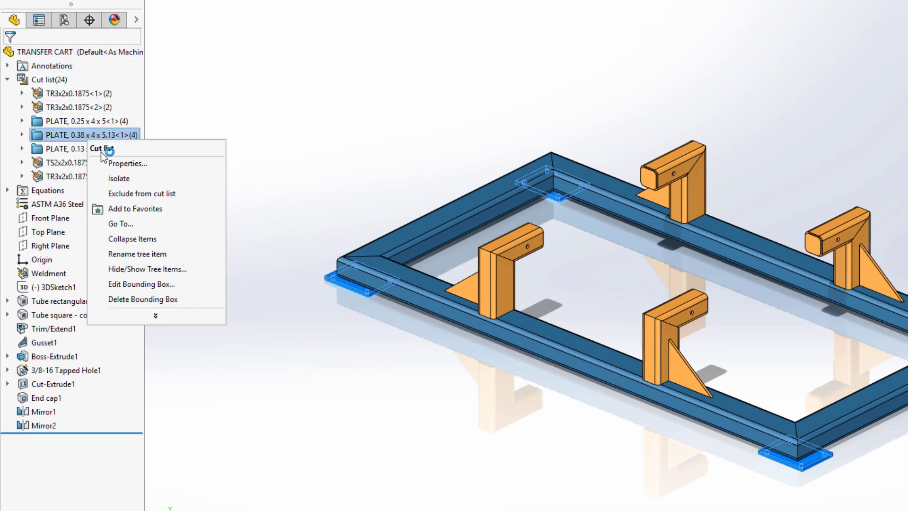
click(127, 166)
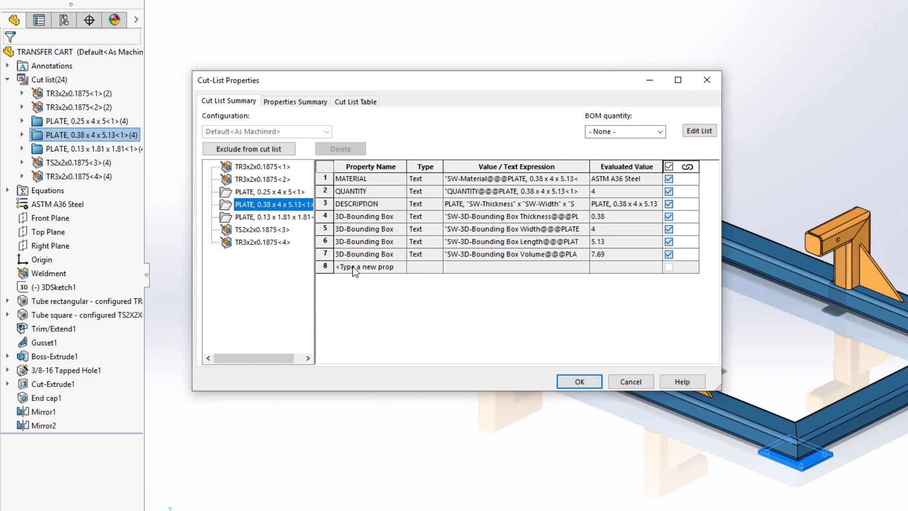
Add a TOTAL LENGTH property in row 8 with type Equation
click(359, 266)
click(399, 267)
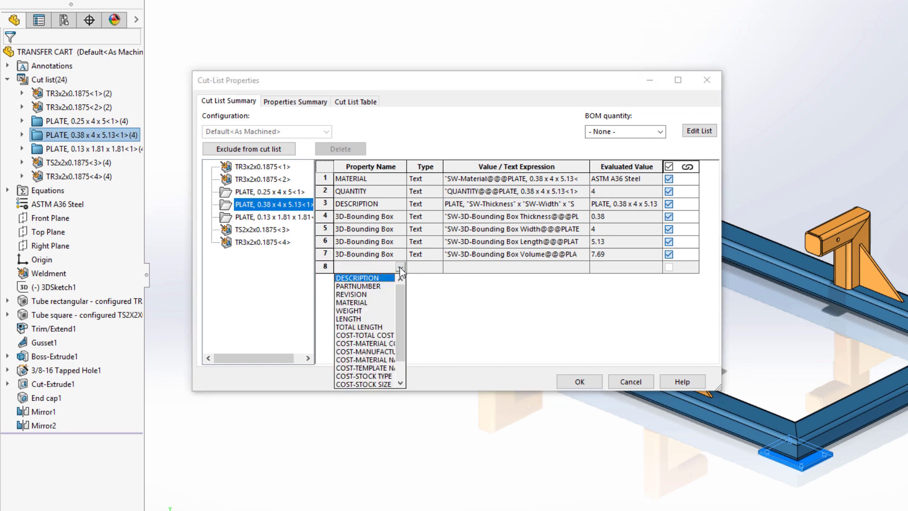
click(382, 327)
click(436, 268)
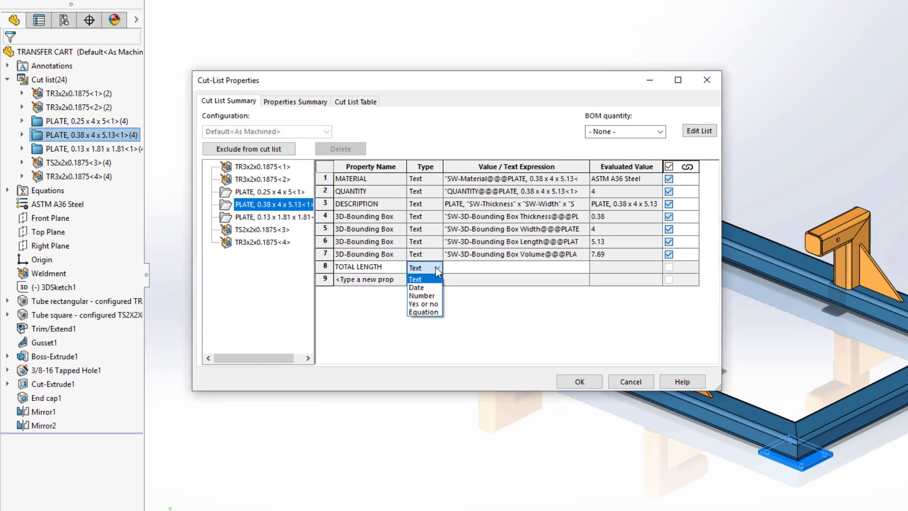
click(428, 311)
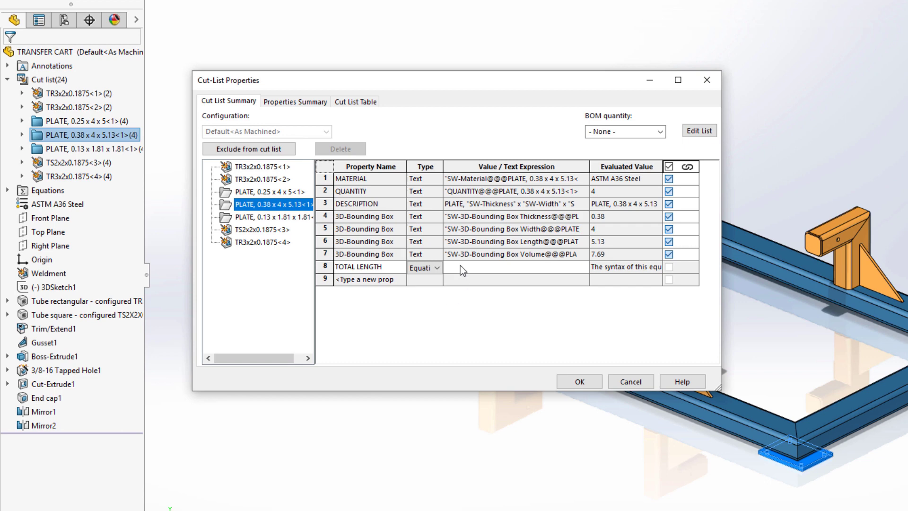
Set TOTAL LENGTH to QUANTITY * 3D-Bounding Box Length (20.52) and confirm
click(460, 266)
mouse_move(467, 296)
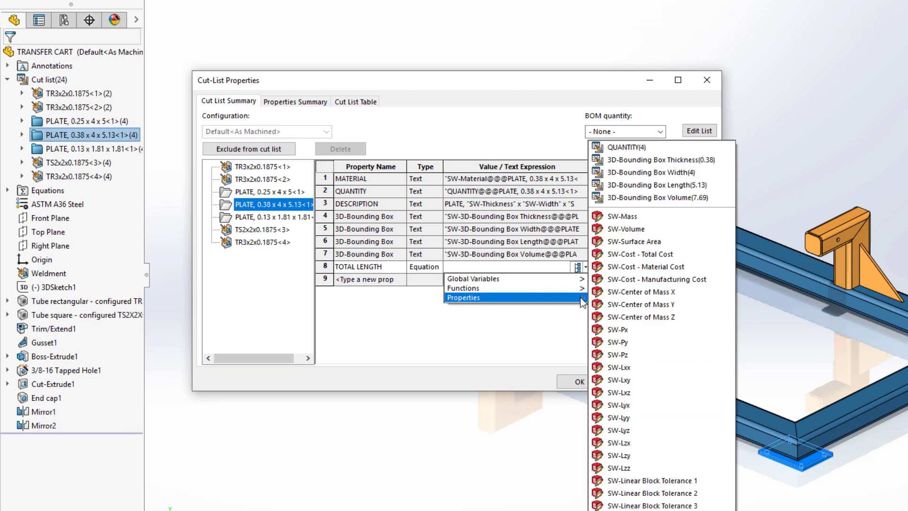
click(642, 150)
text(*)
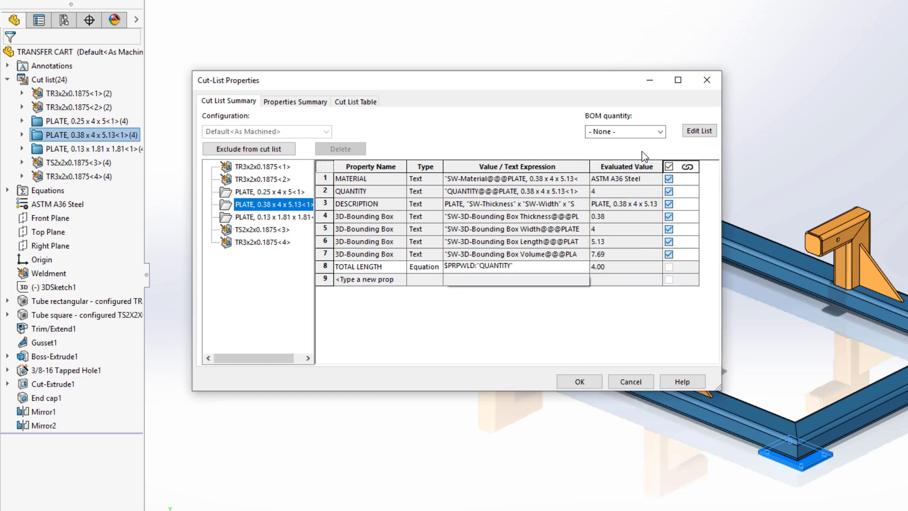
mouse_move(581, 297)
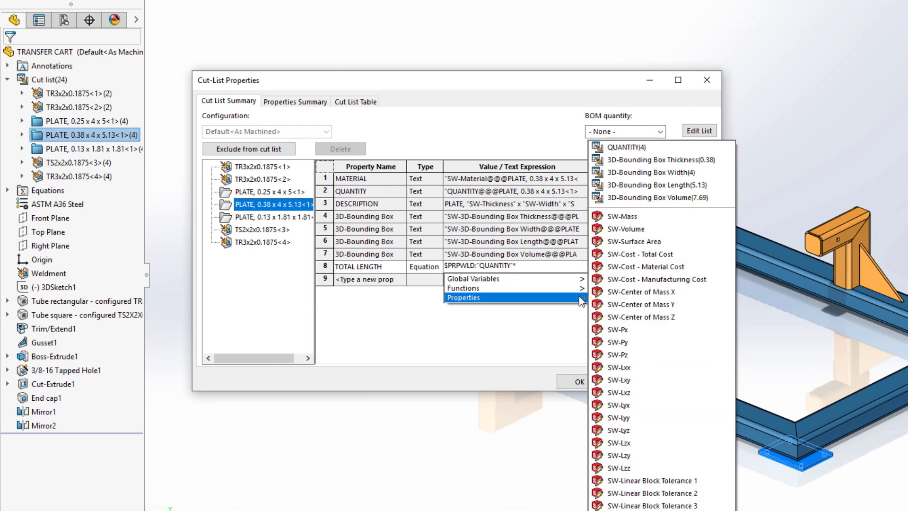
click(650, 189)
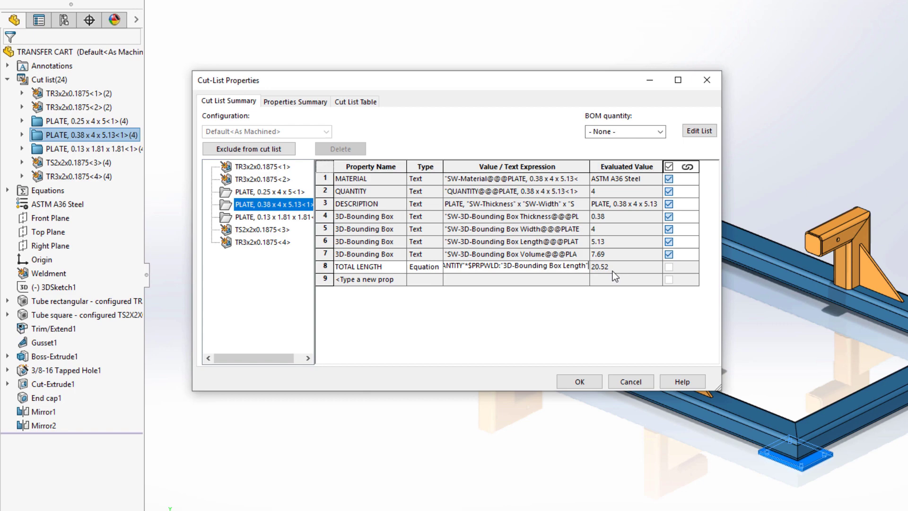
click(580, 381)
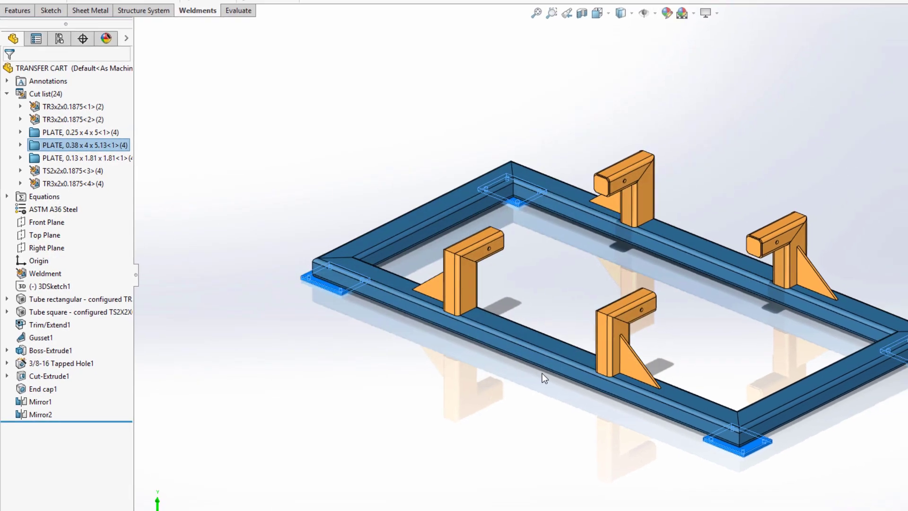
click(561, 315)
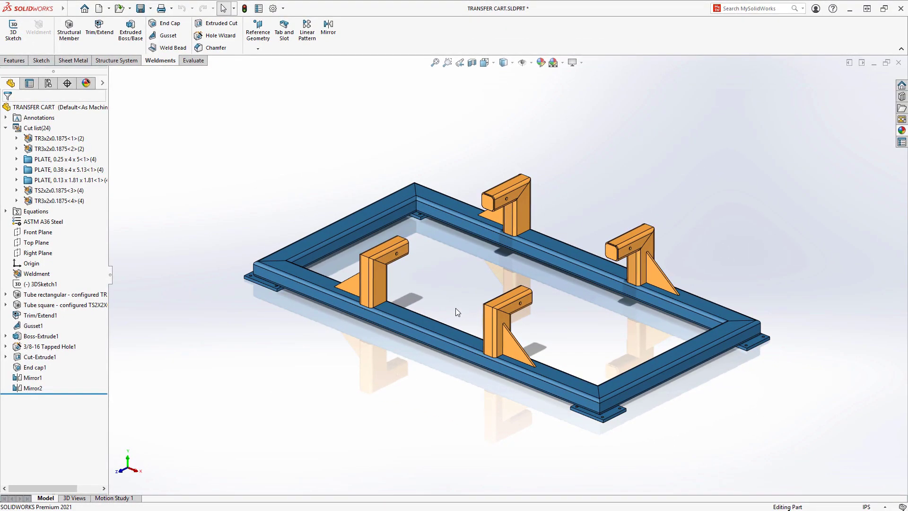